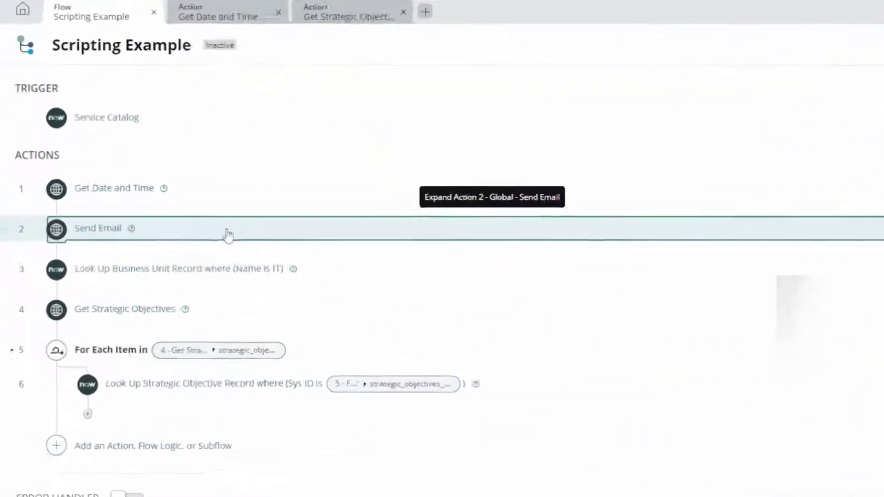
click(228, 235)
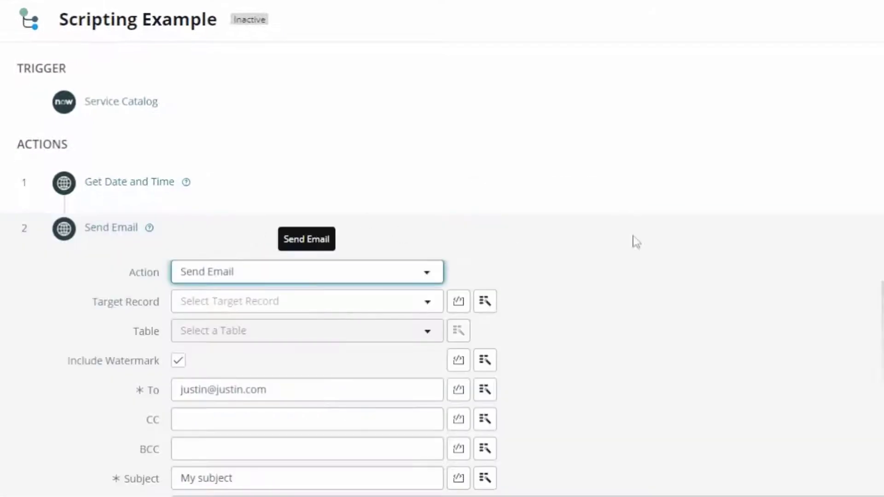
scroll(637, 240, down, 3)
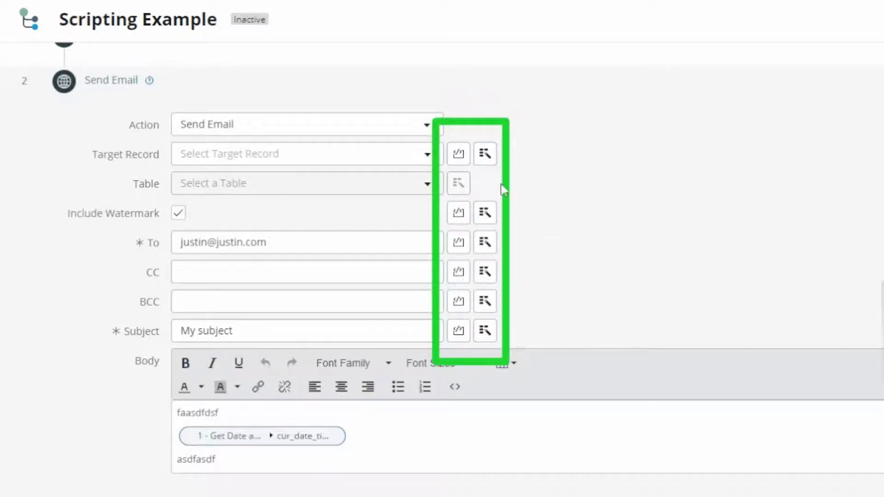
click(484, 154)
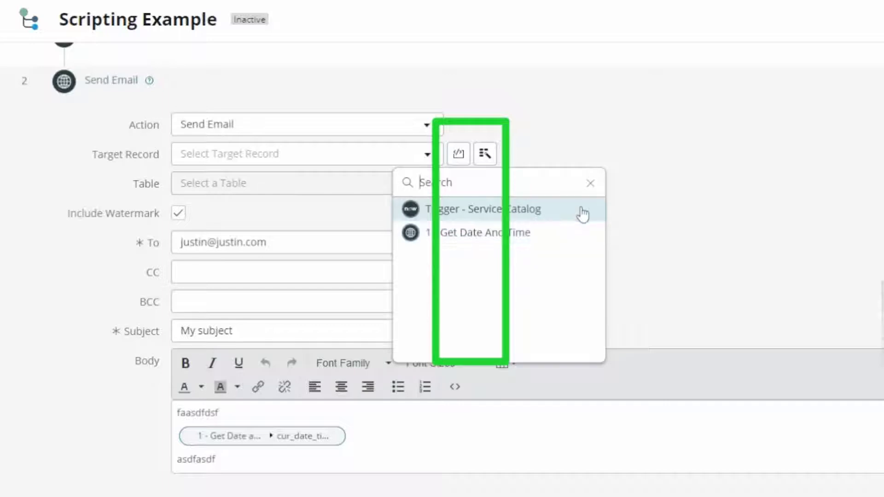
click(564, 215)
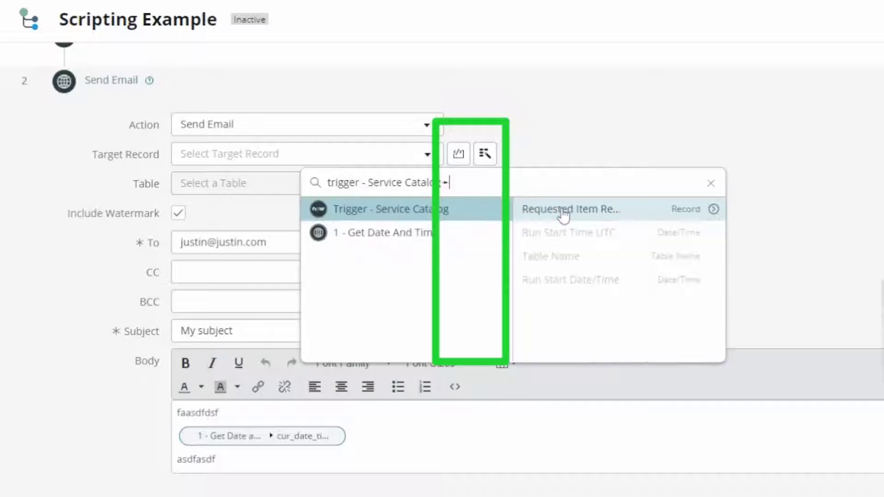
click(713, 209)
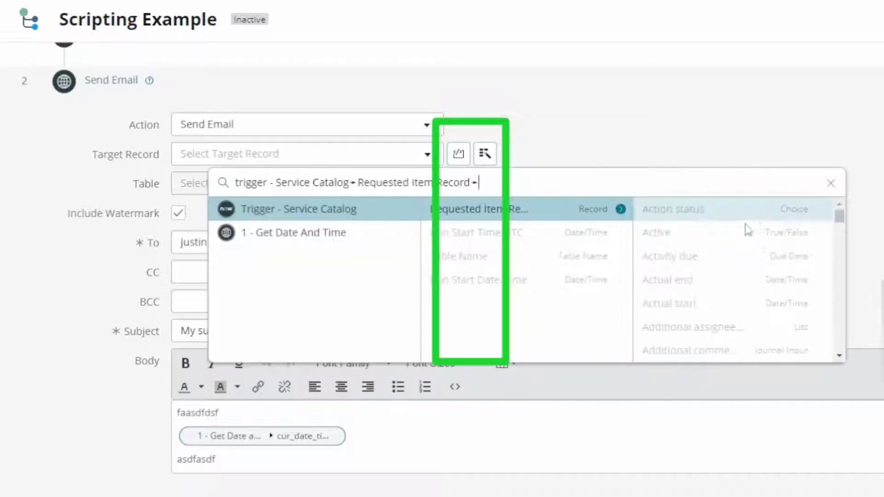
click(832, 184)
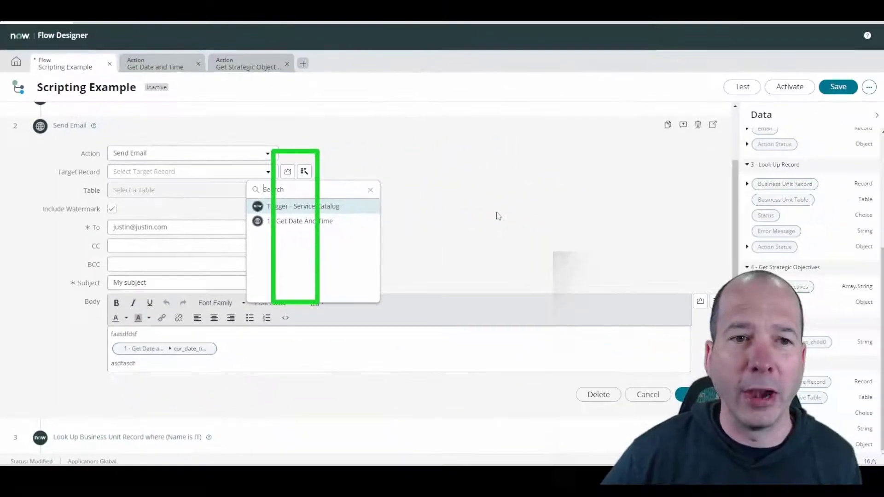
click(496, 216)
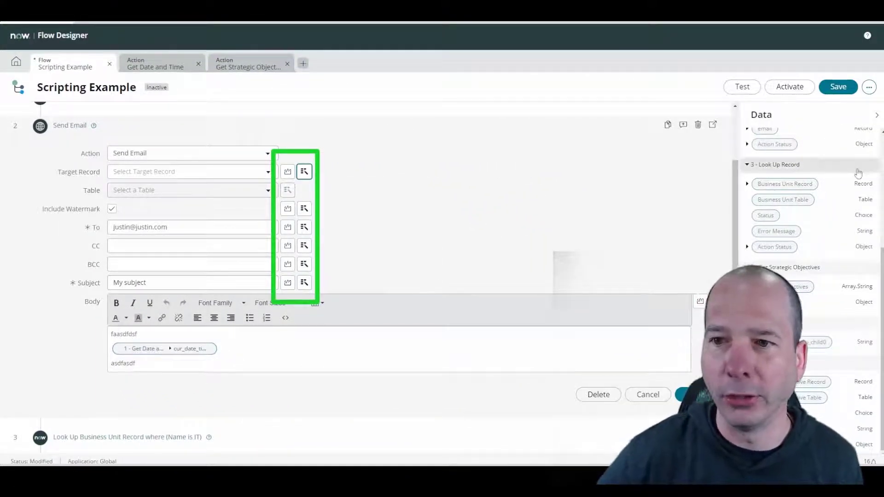
scroll(838, 180, up, 10)
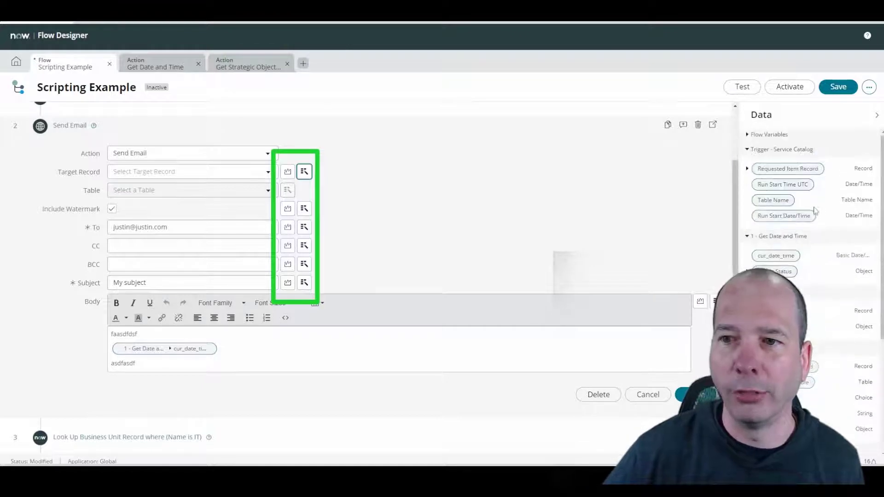
click(748, 169)
scroll(784, 215, down, 3)
scroll(783, 215, down, 5)
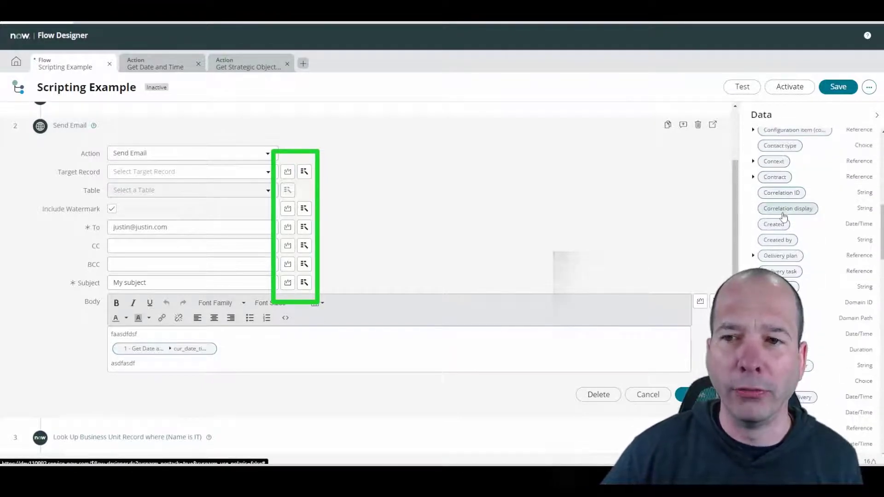
drag(785, 196, 193, 175)
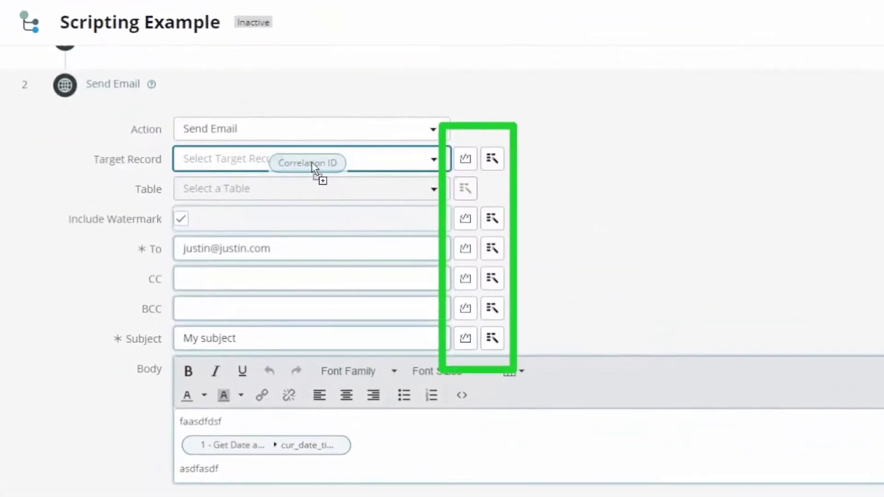
drag(311, 162, 314, 162)
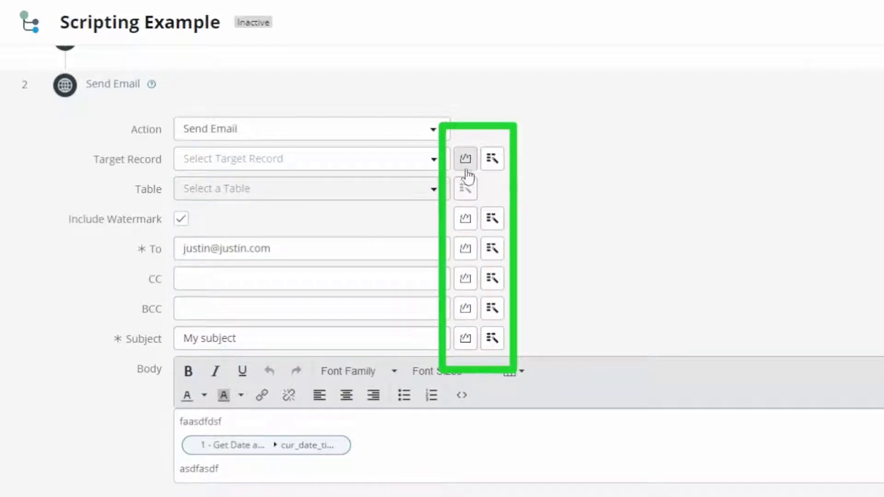
click(465, 248)
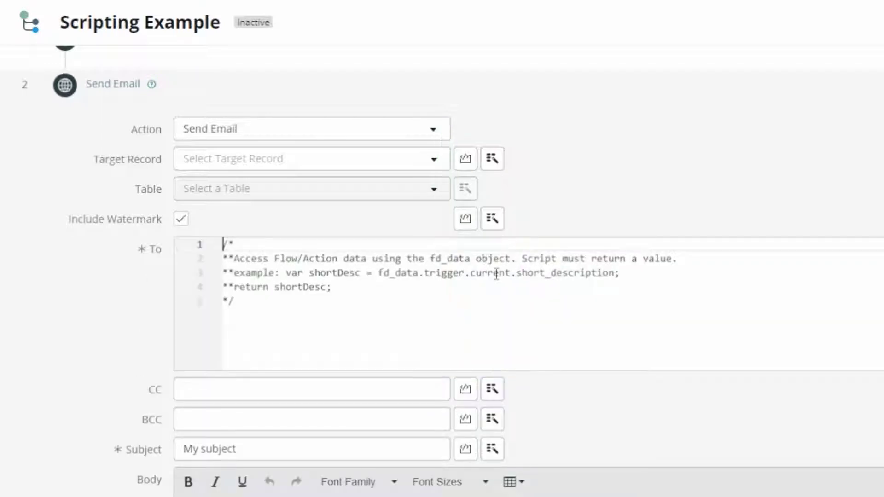
click(450, 333)
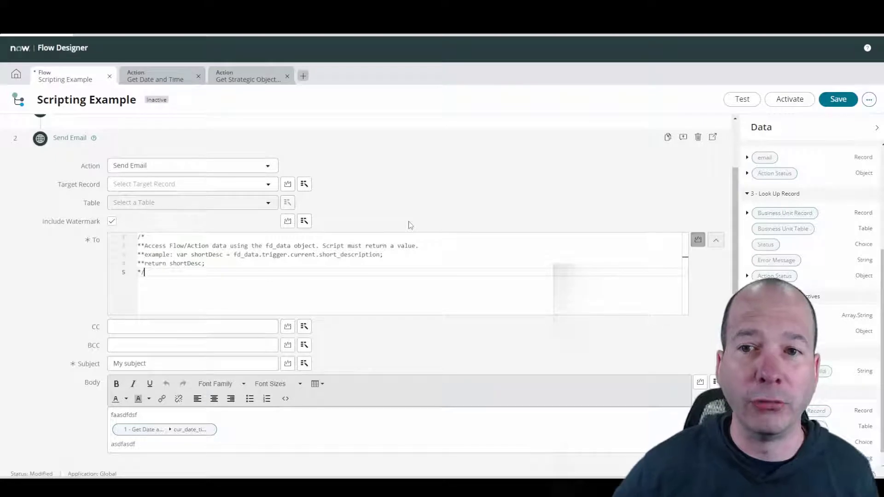
click(698, 240)
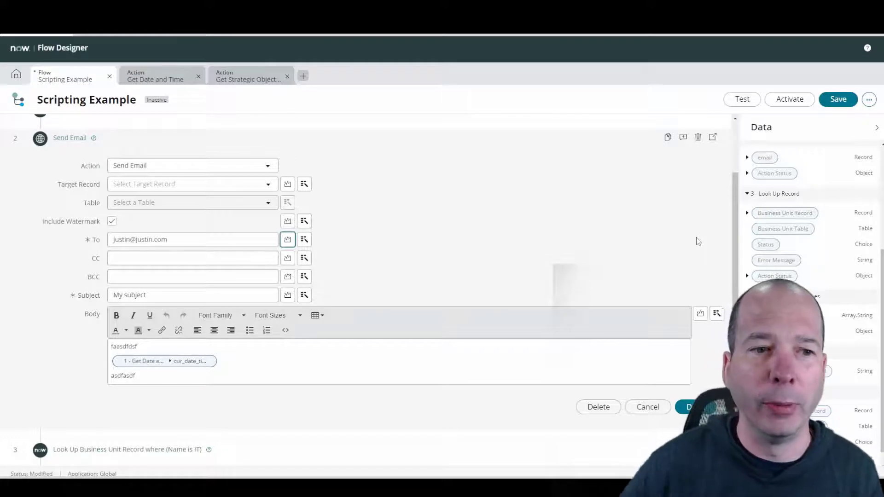
Scroll through the Send Email step to review the Body field and its date/time pill.
scroll(369, 223, down, 2)
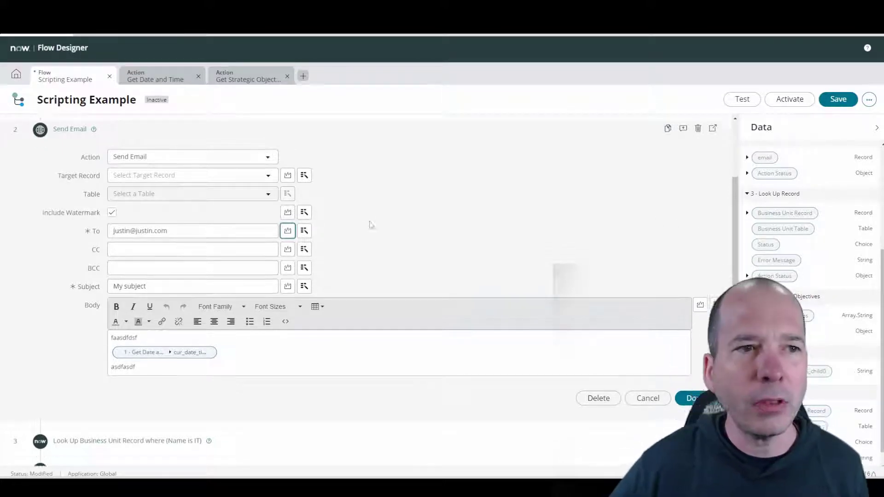
scroll(376, 239, up, 3)
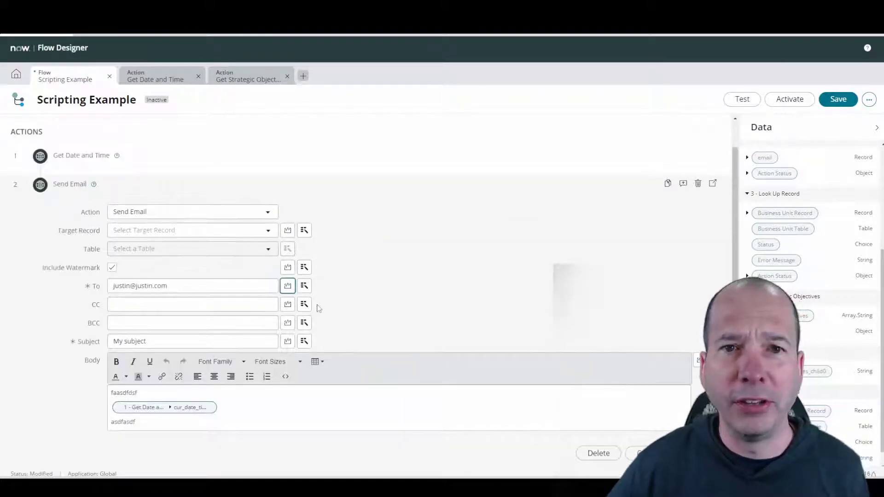
scroll(319, 308, down, 2)
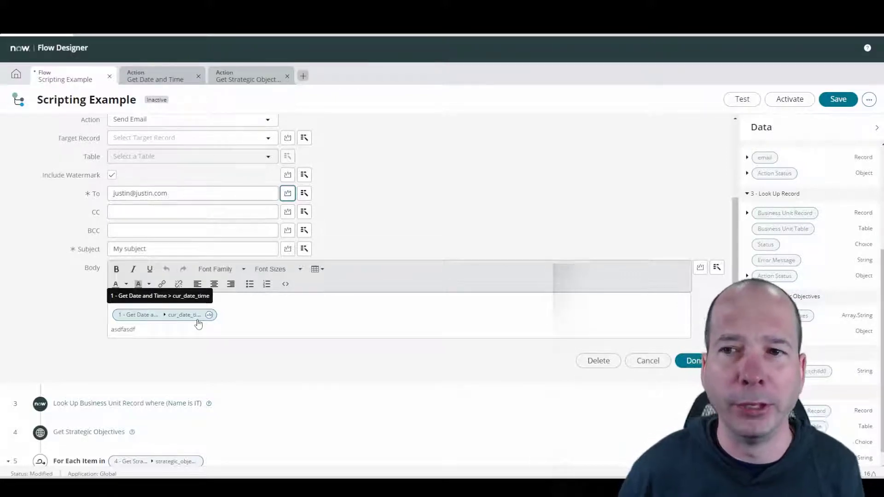
scroll(856, 322, up, 10)
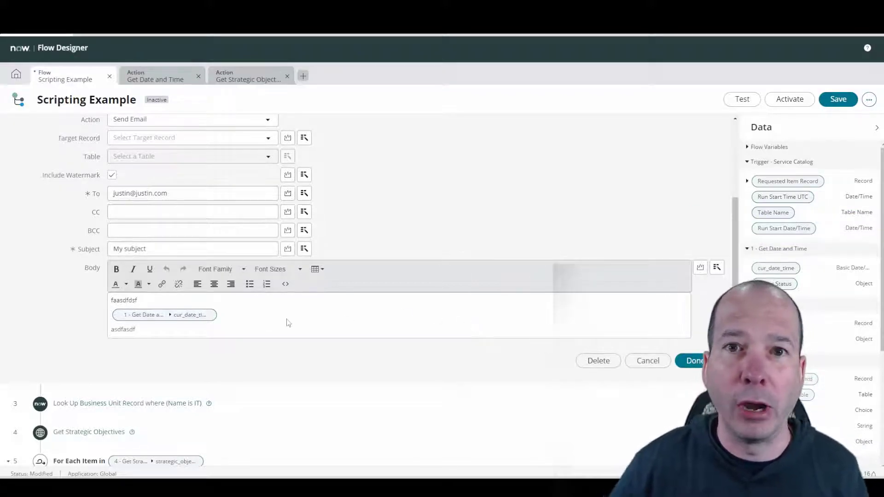
Make the Send Email body an inline script and add 'var new GlideDateTime();' below the comment.
click(700, 269)
click(700, 268)
click(700, 269)
click(446, 329)
key(Return)
key(Return)
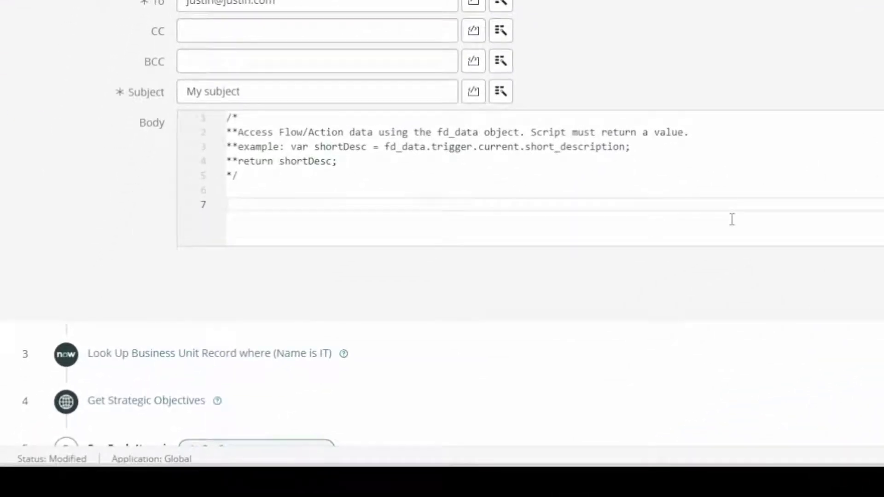
text(var new GlideDate)
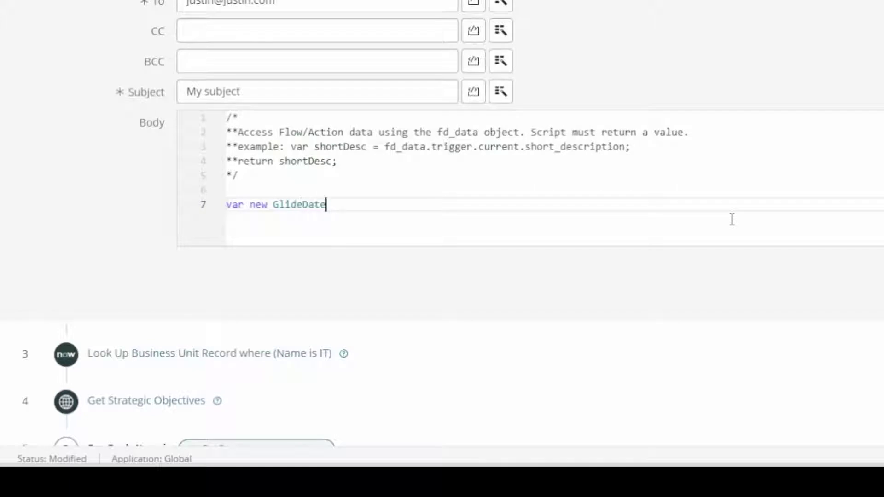
text(Time();)
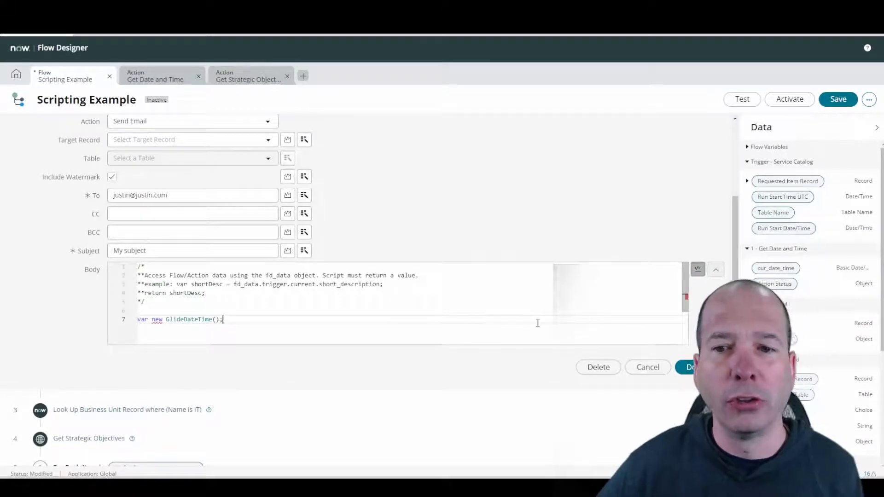
Revert the body to rich text, collapse Send Email, and open the Get Date and Time action.
click(697, 270)
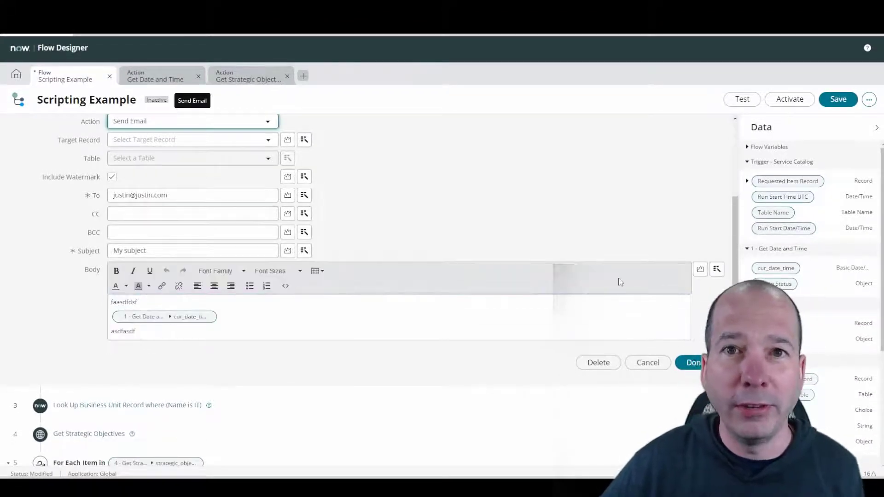
scroll(618, 281, up, 3)
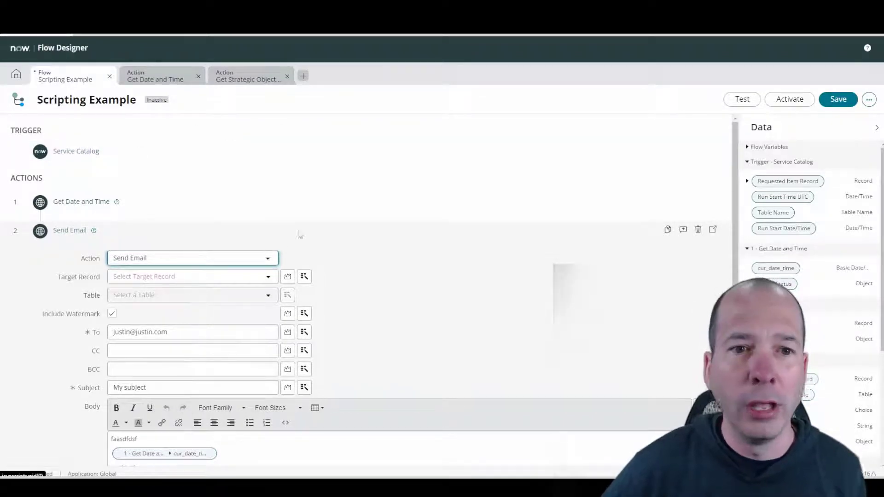
click(312, 232)
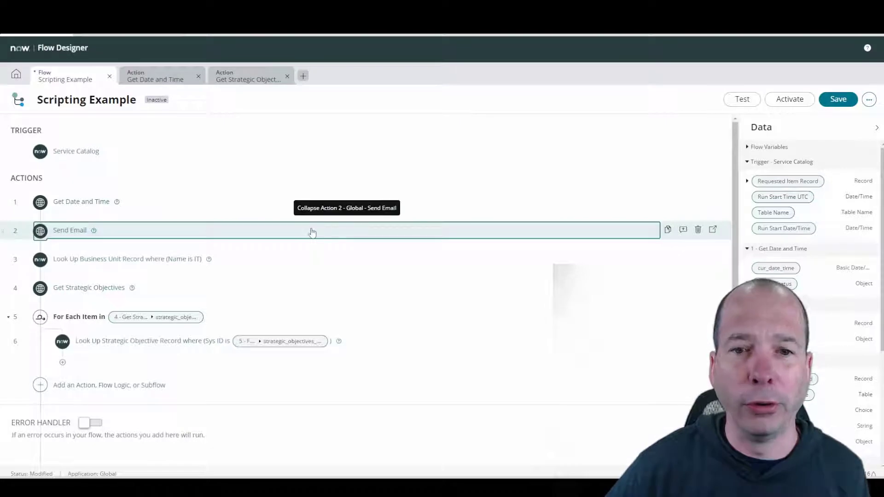
click(225, 201)
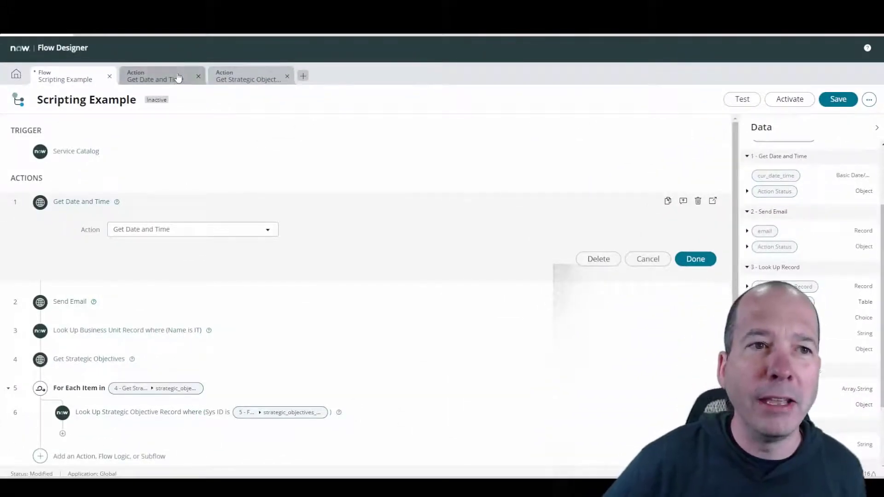
click(178, 78)
Review the Get Date and Time action's inputs, Script step and cur_date_time output mapping.
click(93, 153)
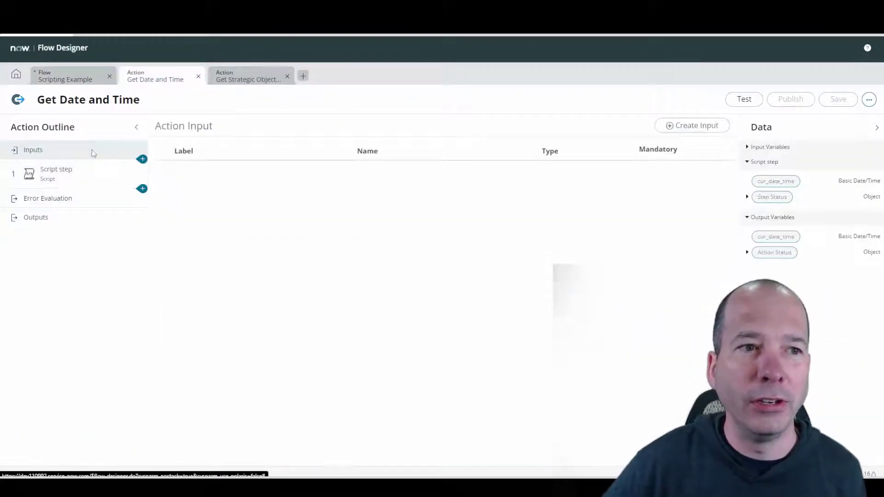
click(75, 181)
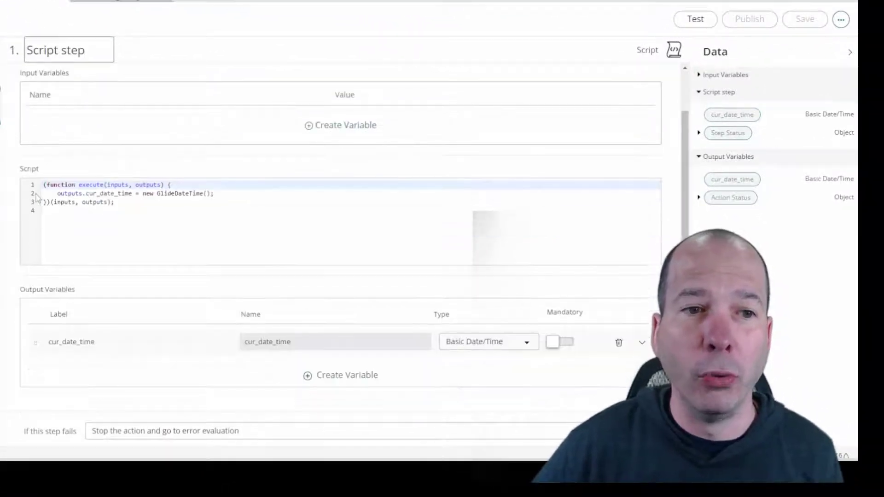
mouse_move(41, 172)
mouse_down()
mouse_move(197, 223)
mouse_move(224, 219)
mouse_up()
drag(2, 319, 164, 360)
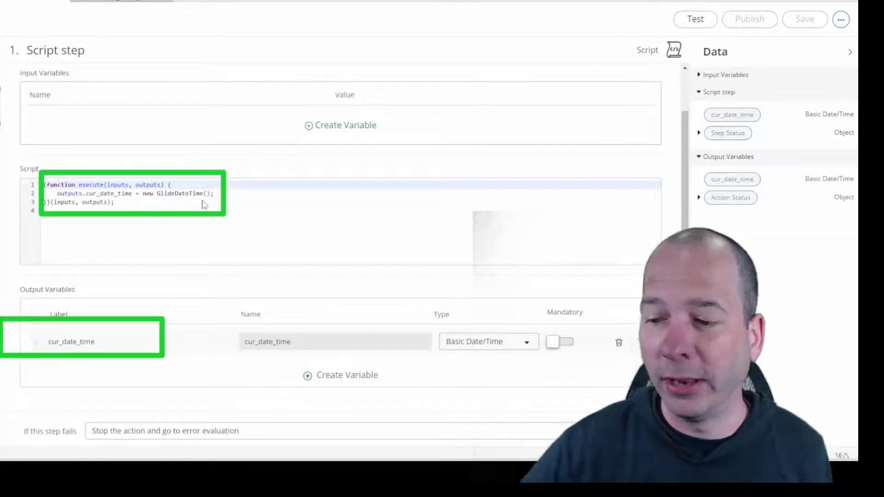
mouse_move(418, 312)
mouse_down()
mouse_move(577, 389)
mouse_move(562, 379)
mouse_up()
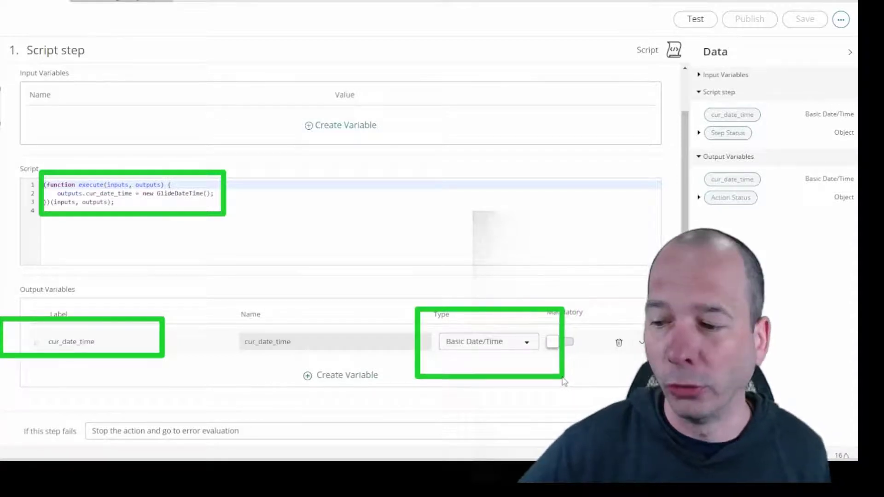
key(Escape)
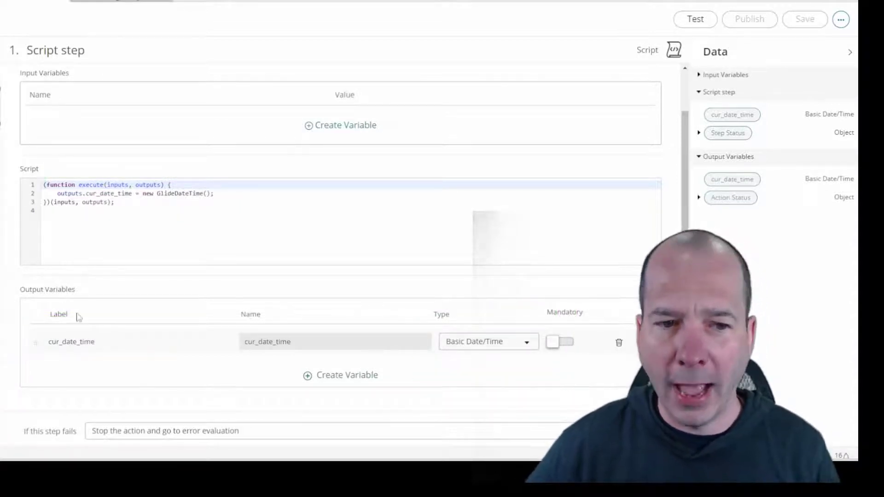
click(1, 317)
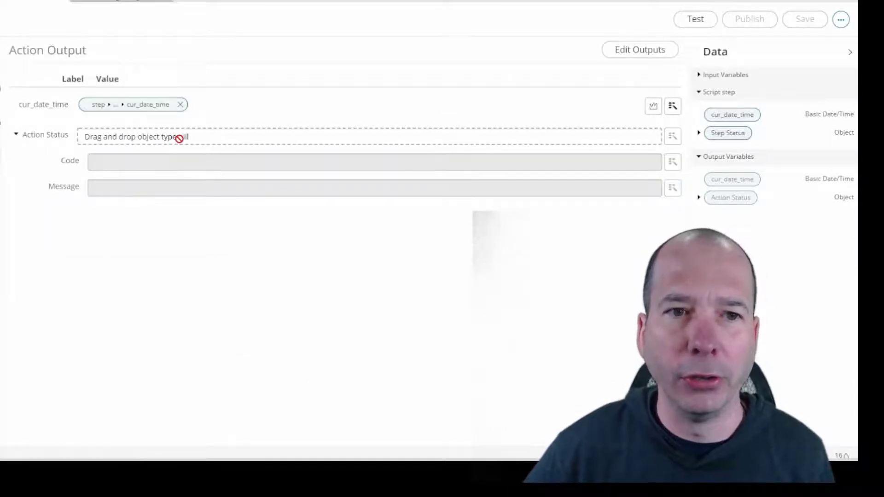
On the Scripting Example flow, drag the cur_date_time pill inline onto the first Send Email body line.
click(67, 78)
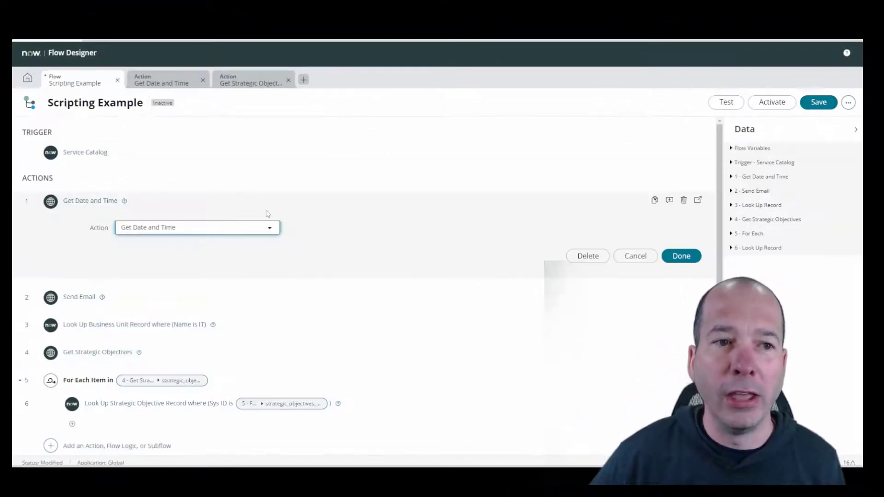
click(681, 256)
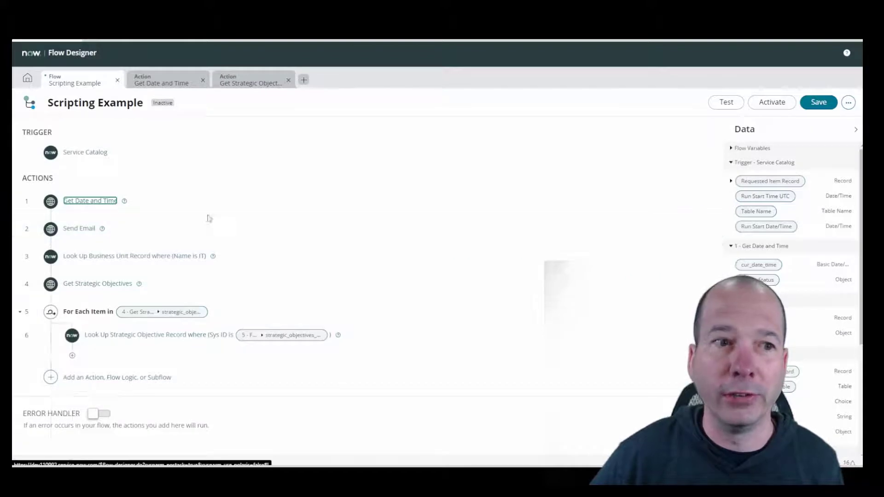
click(176, 234)
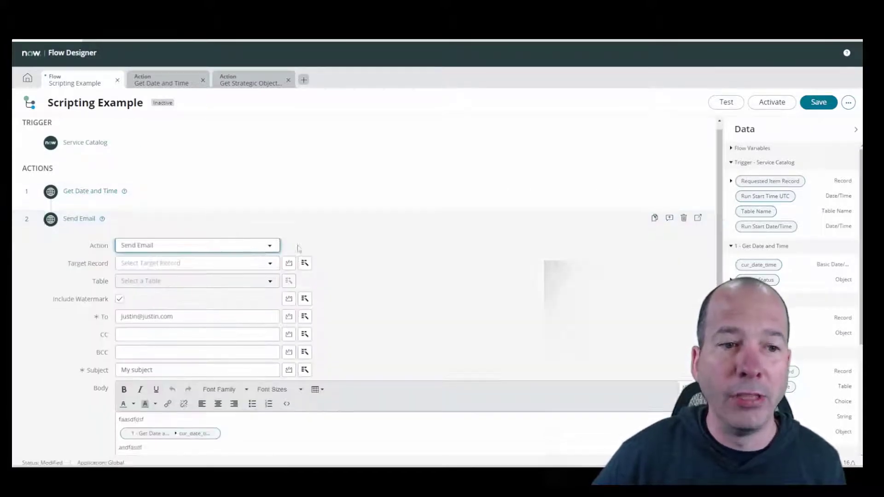
scroll(258, 299, down, 3)
drag(193, 314, 148, 297)
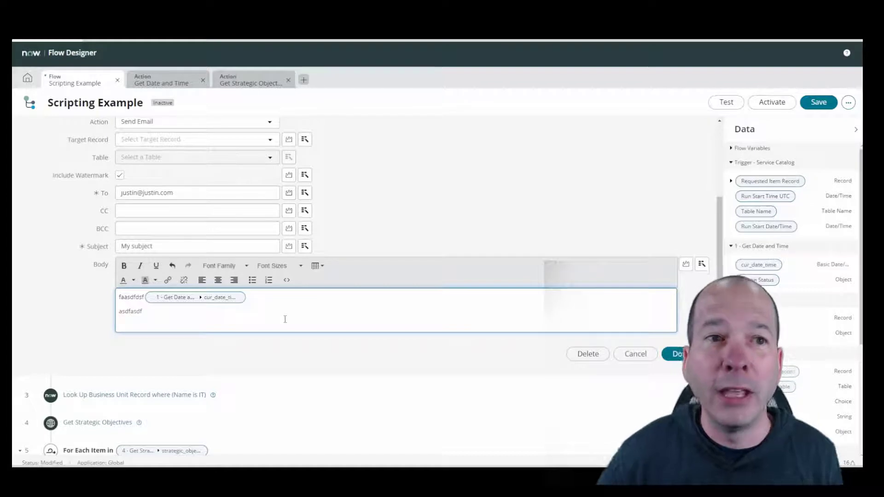
Check the Get Date and Time action's outputs, then collapse the Send Email step.
click(168, 86)
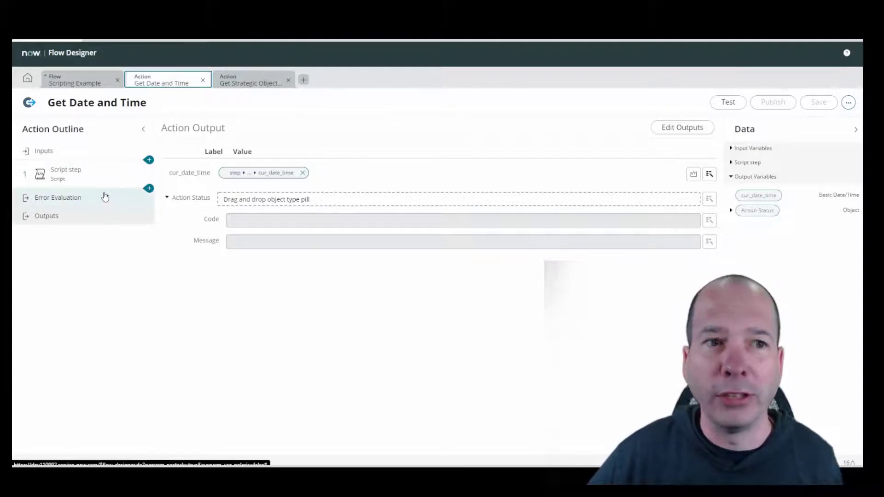
click(108, 84)
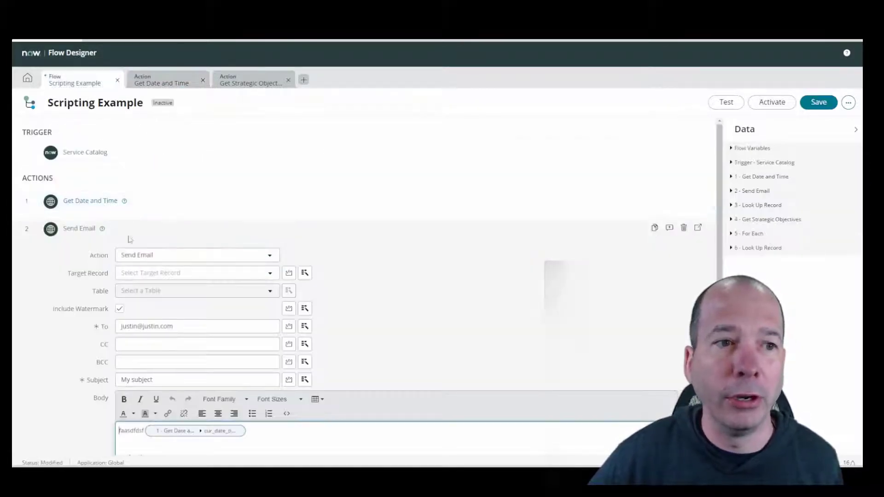
click(300, 228)
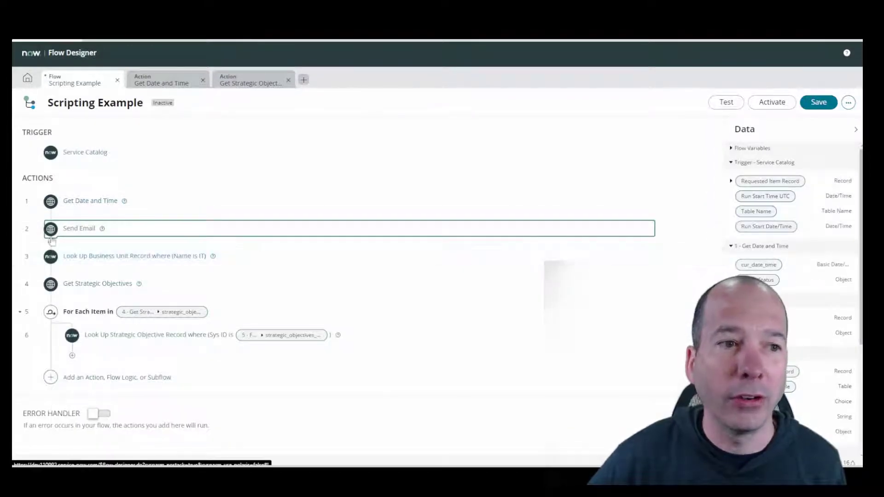
Search actions for 'get dat' to insert after step 1 and view Get Date and Time's info.
click(51, 216)
click(105, 223)
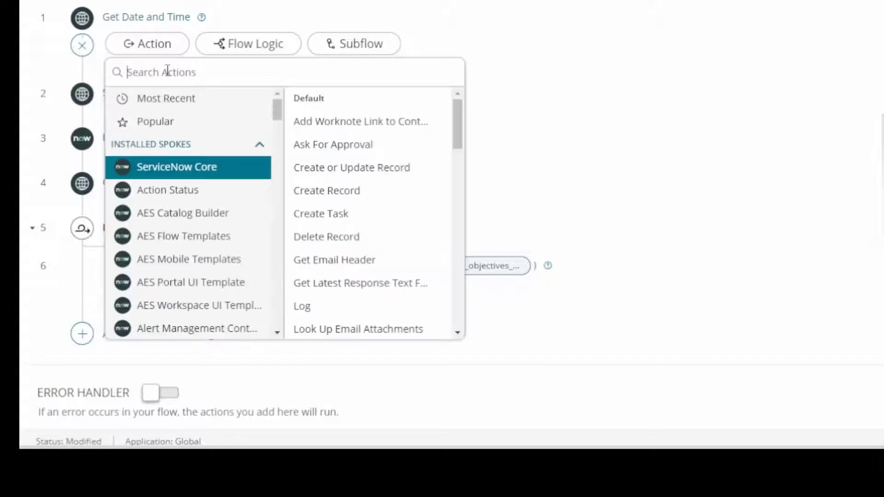
text(get date)
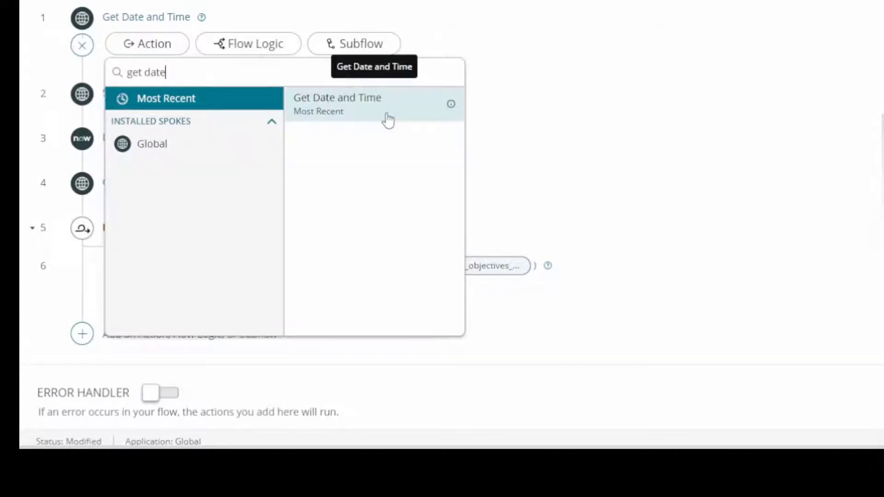
mouse_move(449, 108)
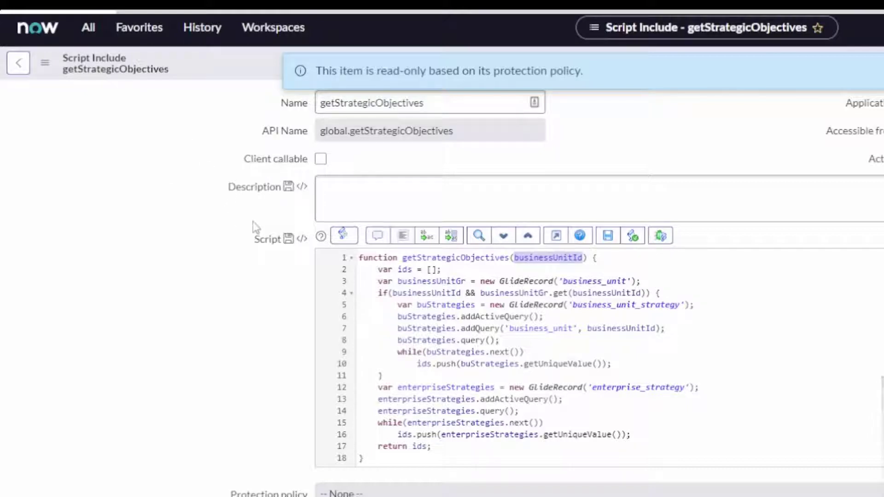
Highlight parts of the read-only getStrategicObjectives script include to explain how it works.
drag(237, 215, 731, 483)
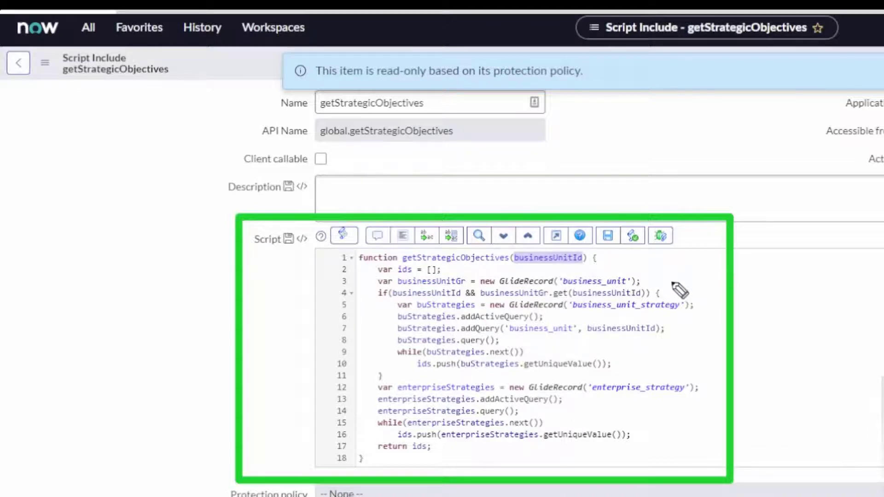
mouse_move(671, 280)
mouse_down()
mouse_move(623, 267)
mouse_move(576, 325)
mouse_move(705, 339)
mouse_move(672, 279)
mouse_up()
mouse_move(709, 378)
mouse_down()
mouse_move(676, 367)
mouse_move(614, 430)
mouse_move(680, 365)
mouse_up()
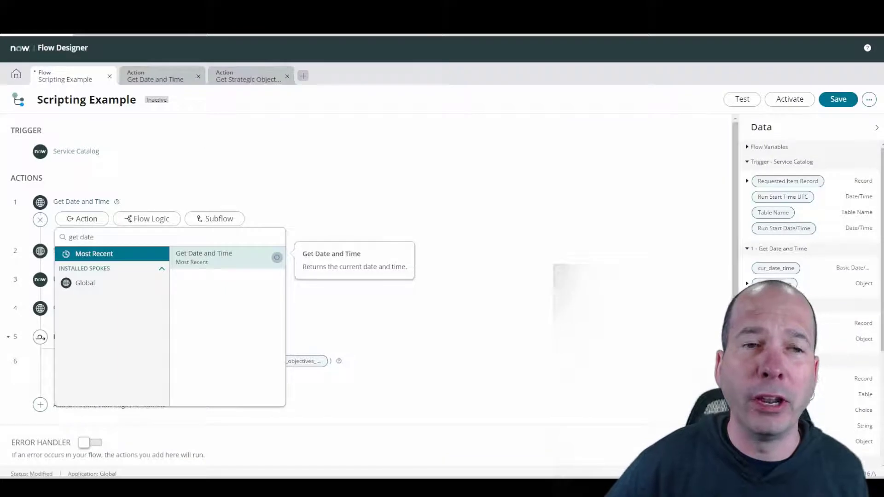
In the Get Strategic Objectives action, view its inputs and highlight the business_unit_id name.
click(237, 80)
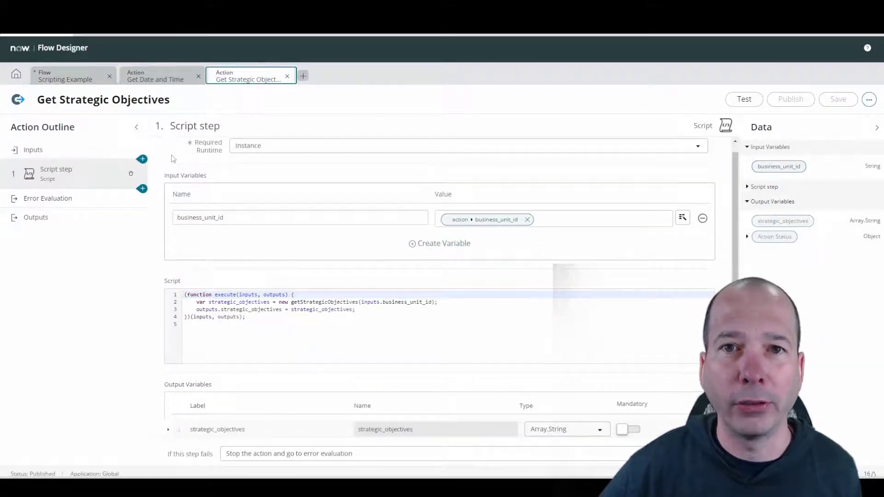
click(33, 149)
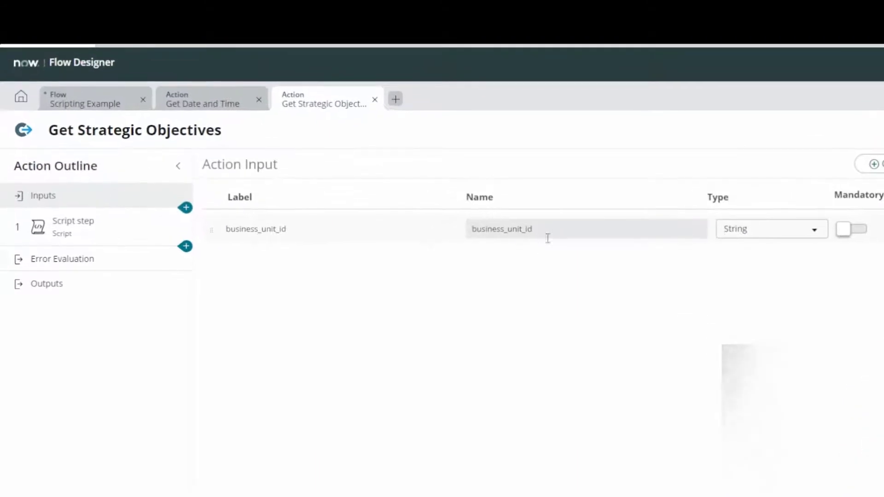
click(551, 227)
drag(551, 227, 460, 227)
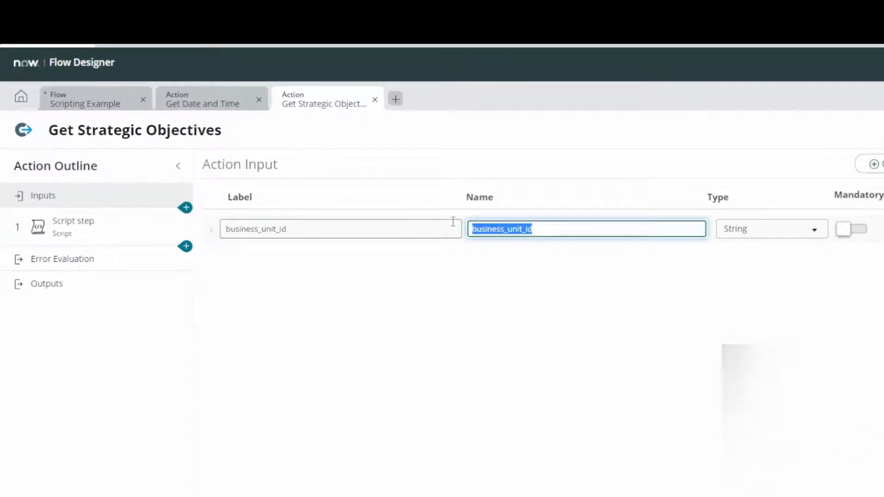
Highlight the script's getStrategicObjectives call and the line setting the strategic_objectives output.
click(71, 228)
scroll(14, 147, down, 2)
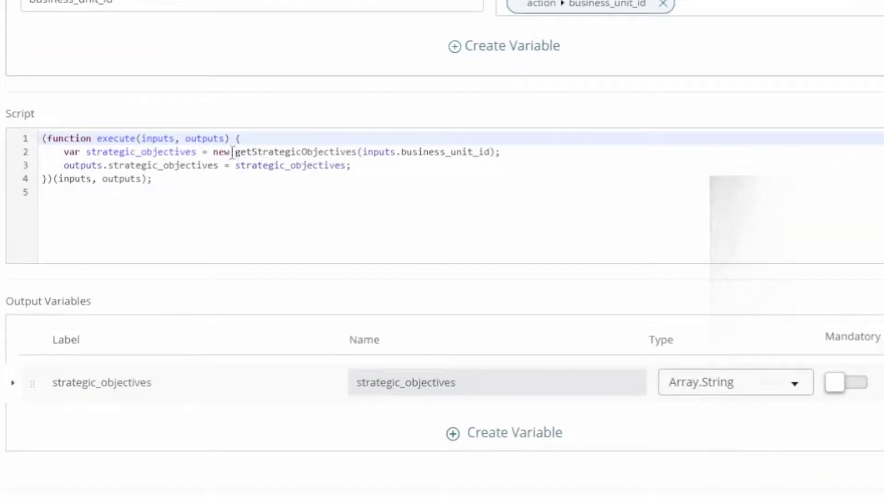
drag(236, 153, 490, 159)
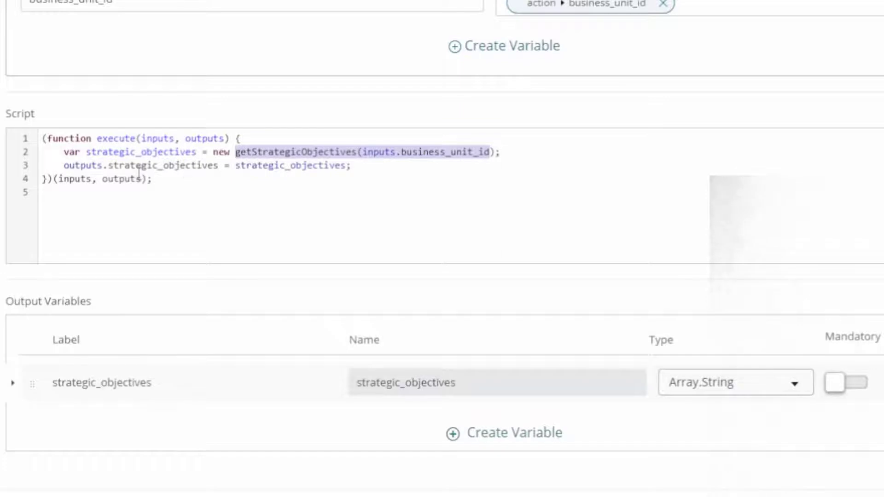
drag(65, 165, 201, 166)
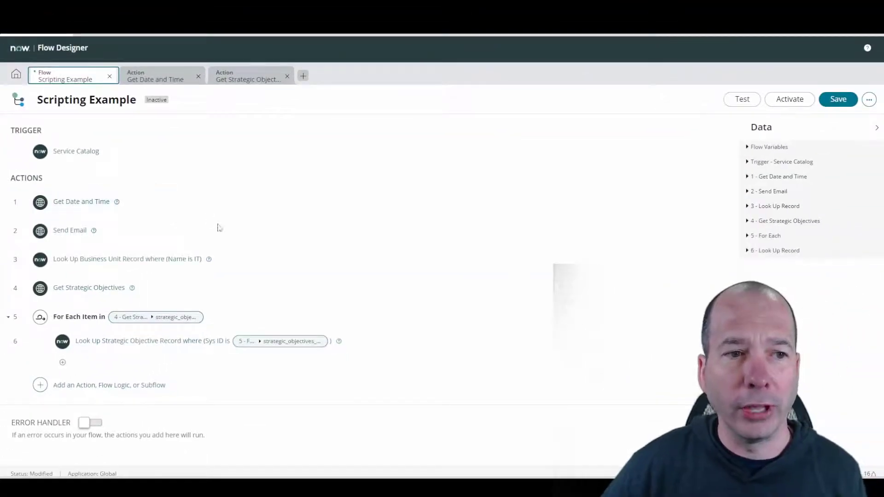
click(249, 258)
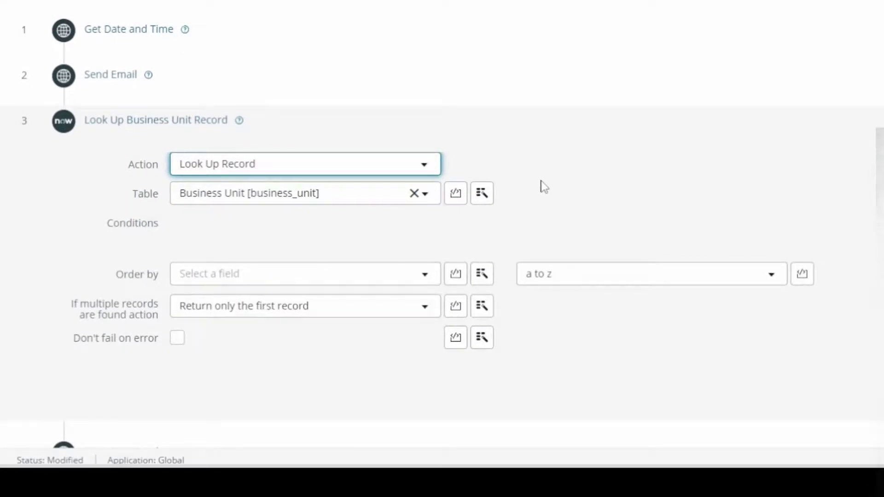
scroll(541, 182, down, 3)
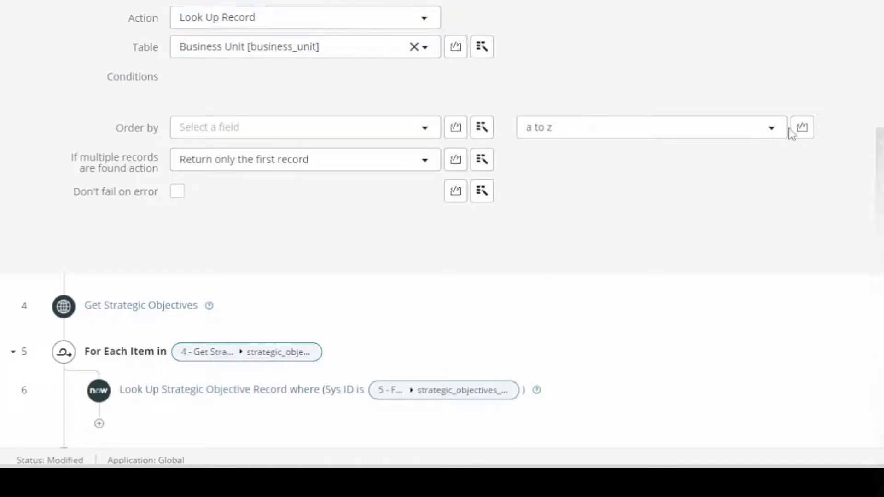
scroll(790, 130, up, 5)
click(201, 119)
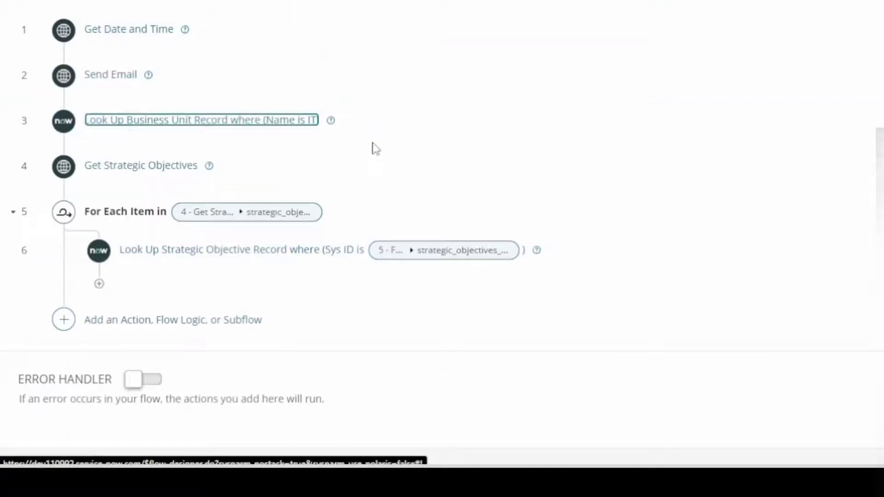
click(299, 172)
scroll(599, 138, down, 2)
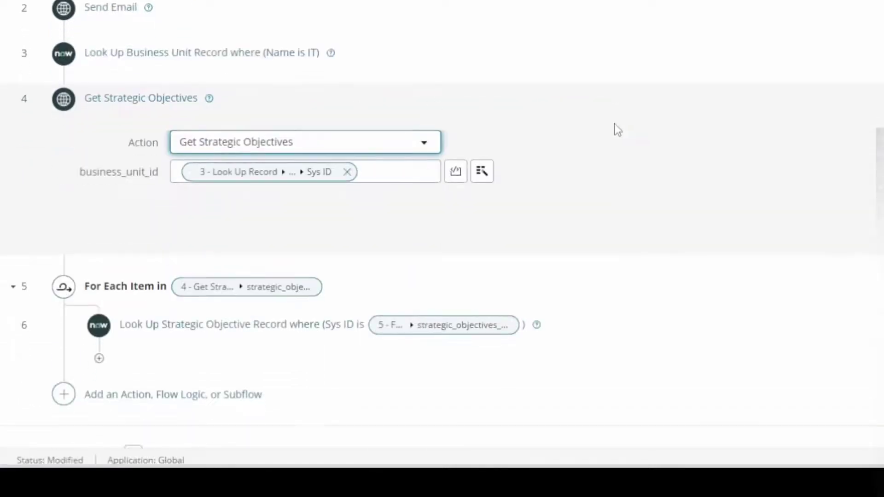
scroll(614, 125, down, 1)
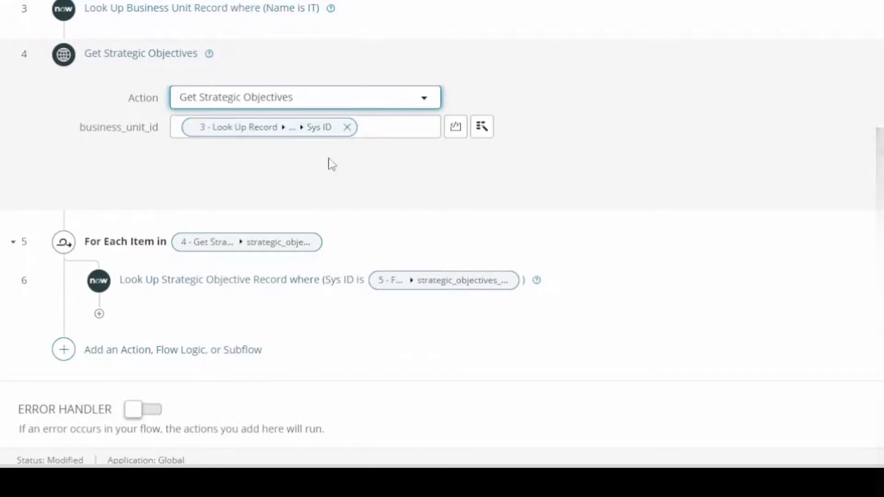
click(508, 59)
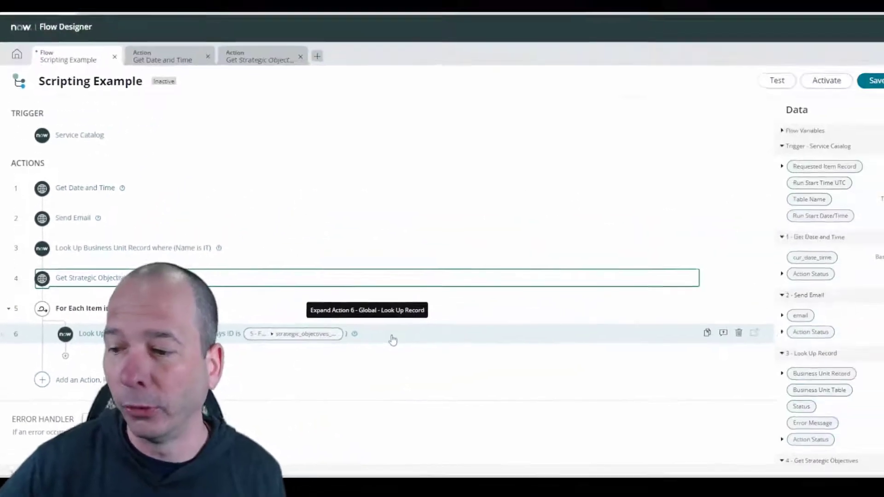
scroll(785, 294, down, 5)
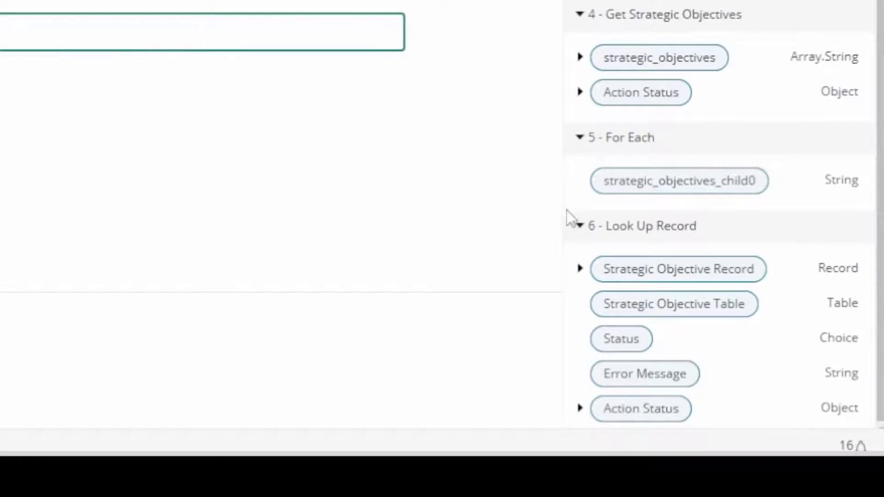
drag(564, 201, 795, 426)
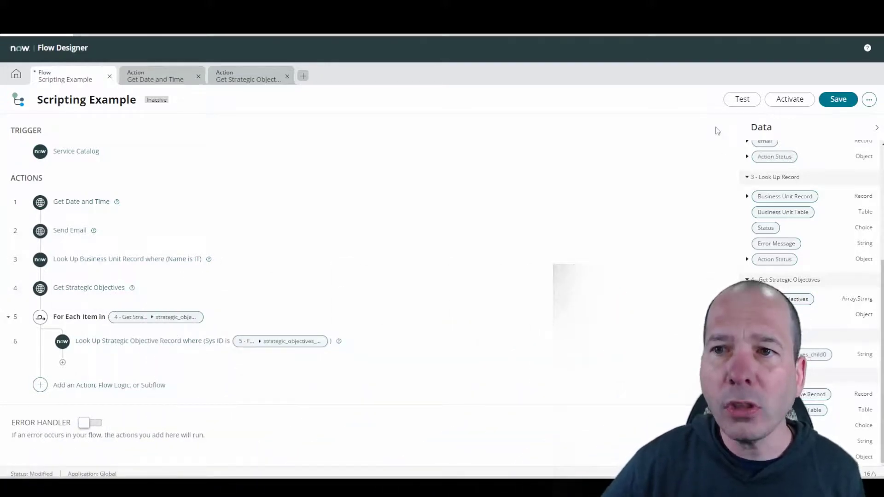
mouse_move(670, 162)
mouse_down()
mouse_move(677, 167)
mouse_move(726, 121)
mouse_move(731, 133)
mouse_up()
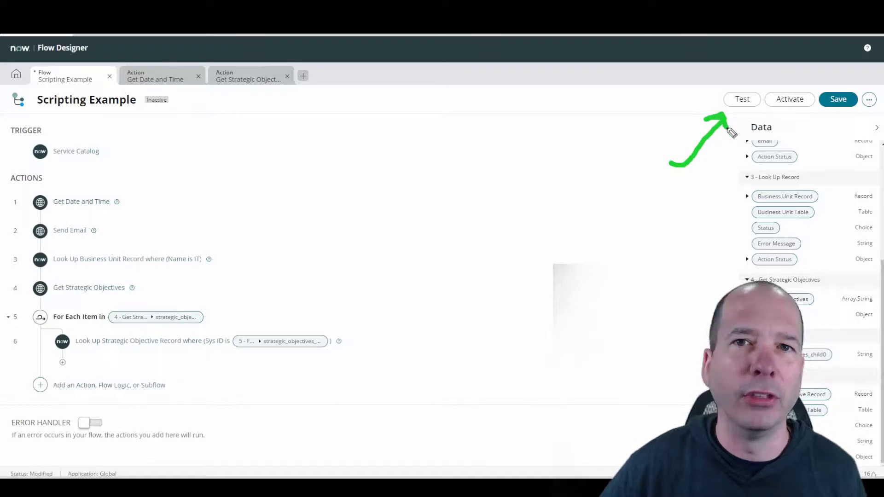
key(Escape)
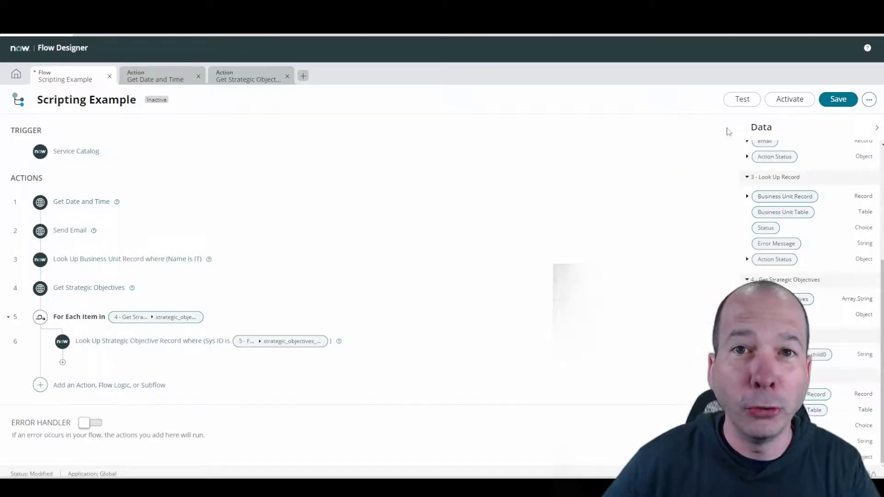
Run a flow test on requested item RITM0000001 and open the execution details.
click(747, 102)
click(441, 128)
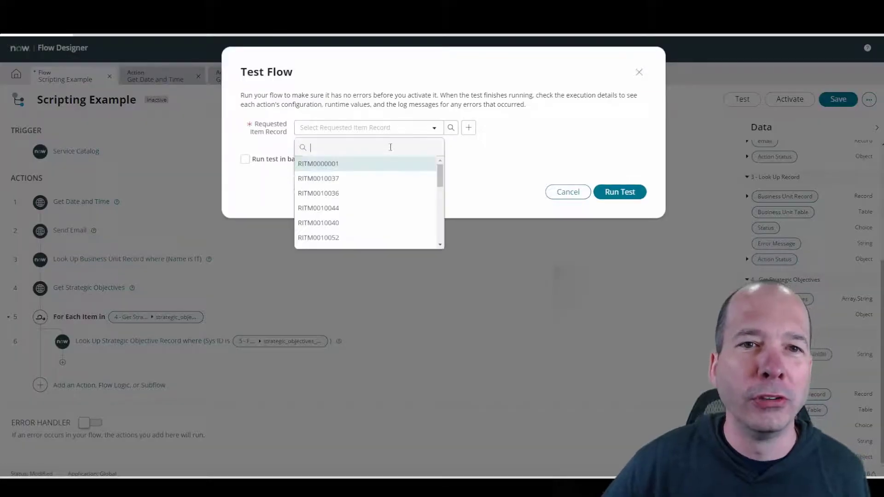
click(357, 162)
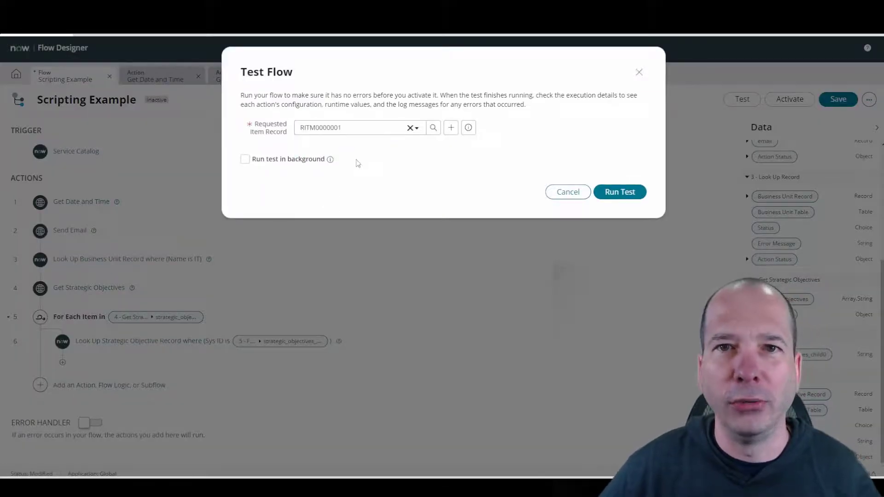
click(608, 192)
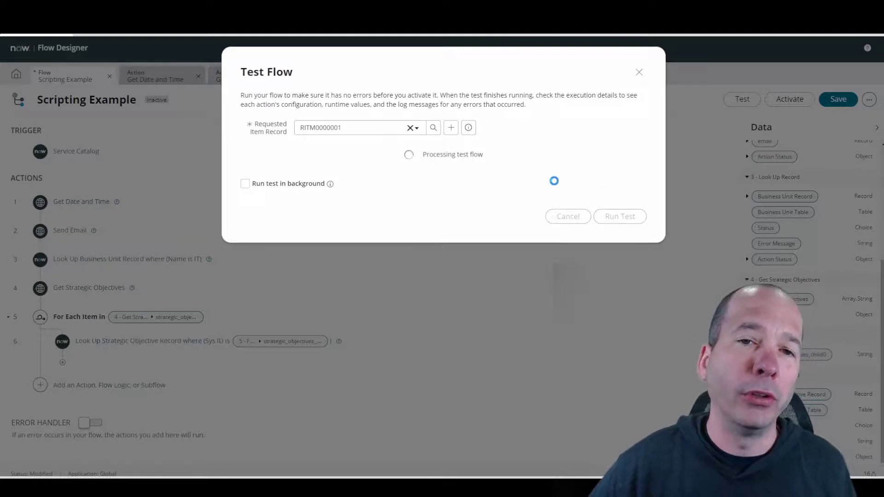
click(470, 154)
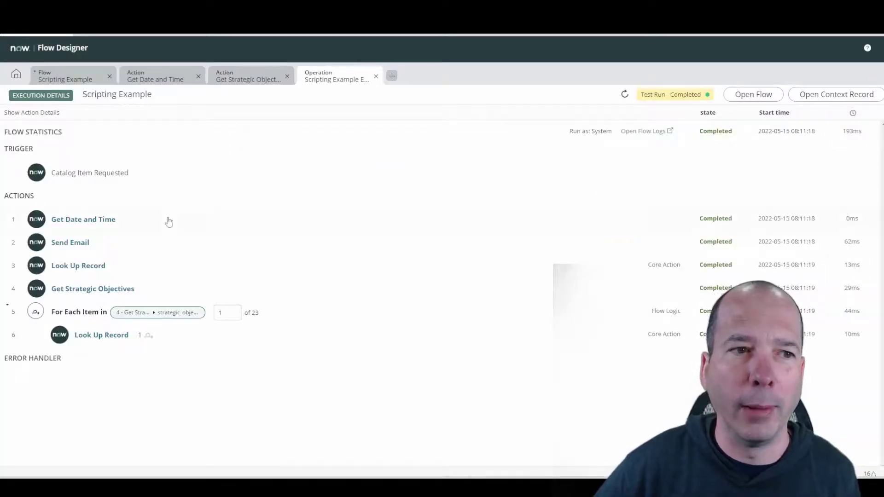
click(186, 219)
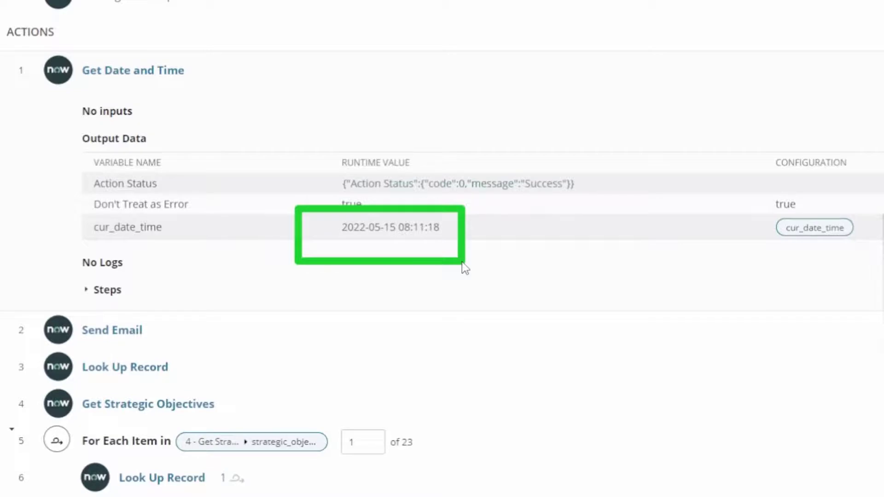
click(315, 69)
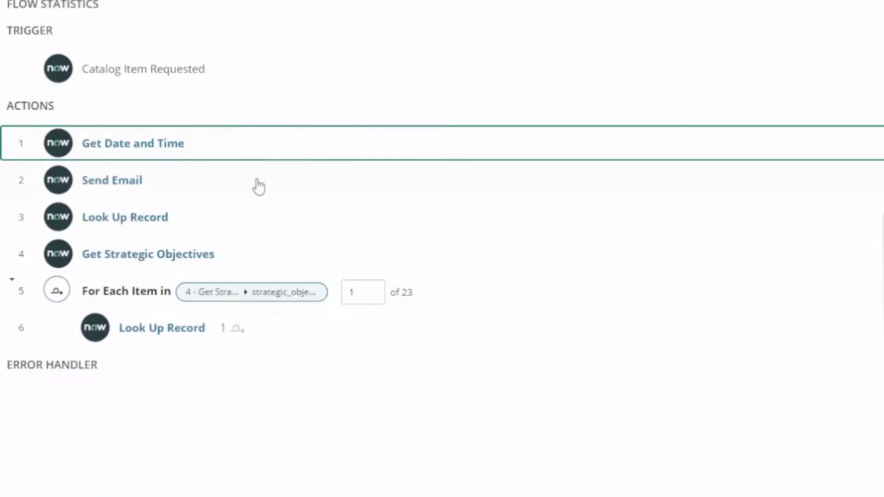
click(259, 186)
scroll(305, 150, down, 8)
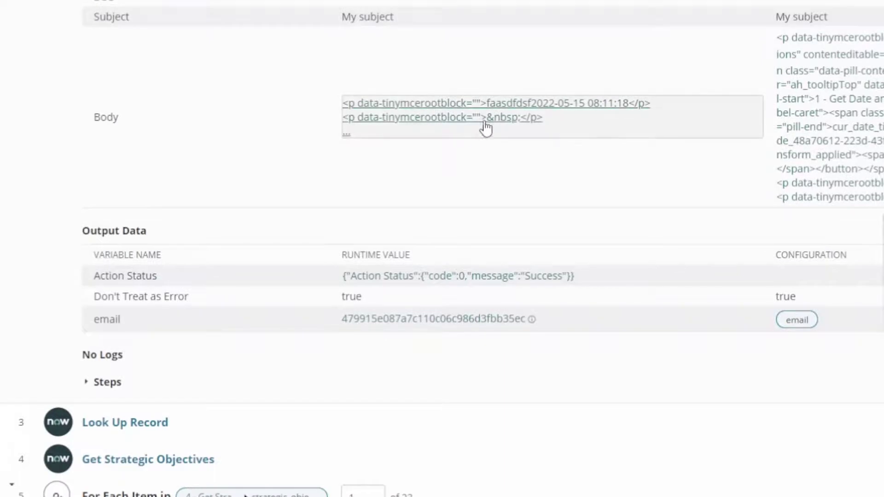
click(522, 125)
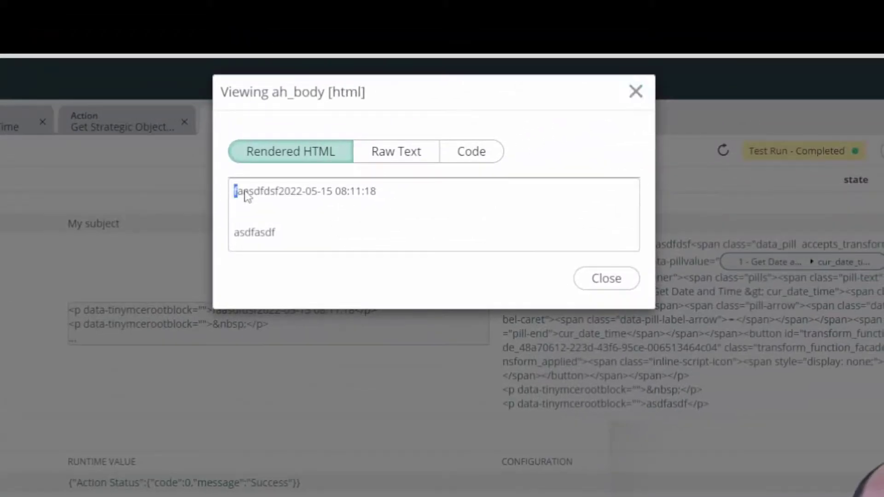
drag(235, 192, 389, 203)
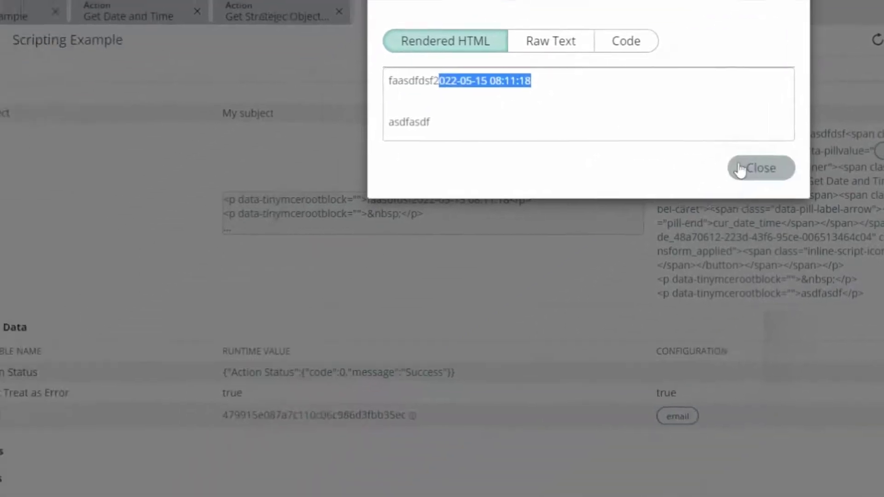
click(740, 169)
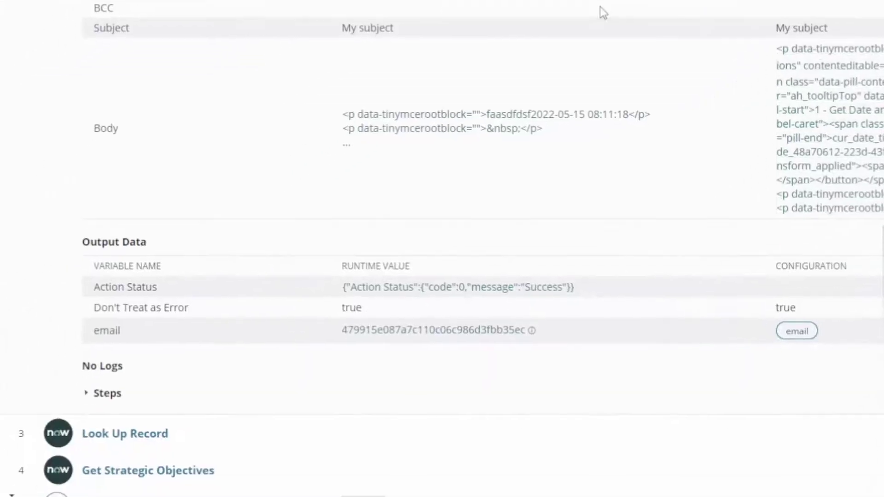
scroll(563, 55, up, 8)
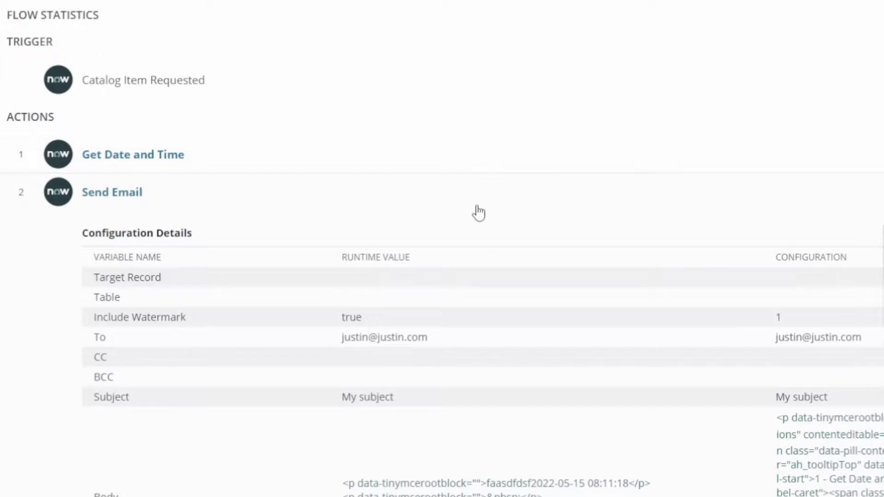
click(468, 189)
click(466, 231)
scroll(466, 233, down, 3)
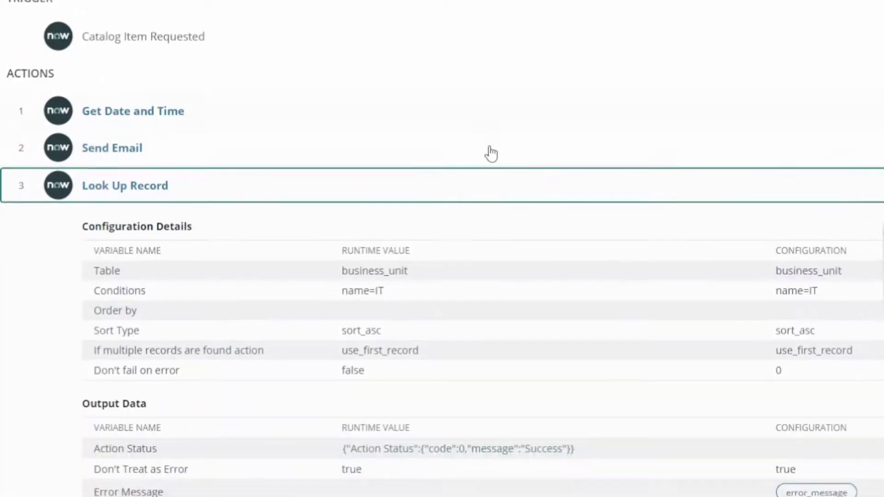
scroll(414, 229, down, 3)
scroll(480, 288, down, 1)
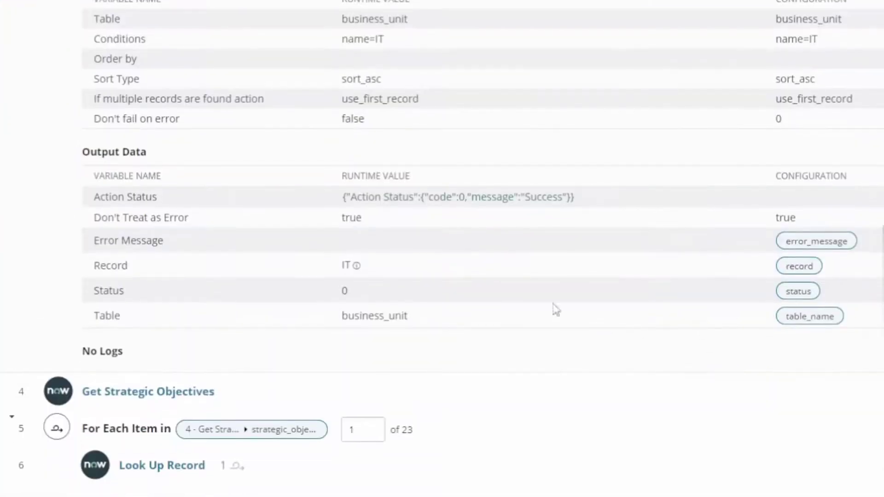
scroll(470, 318, up, 3)
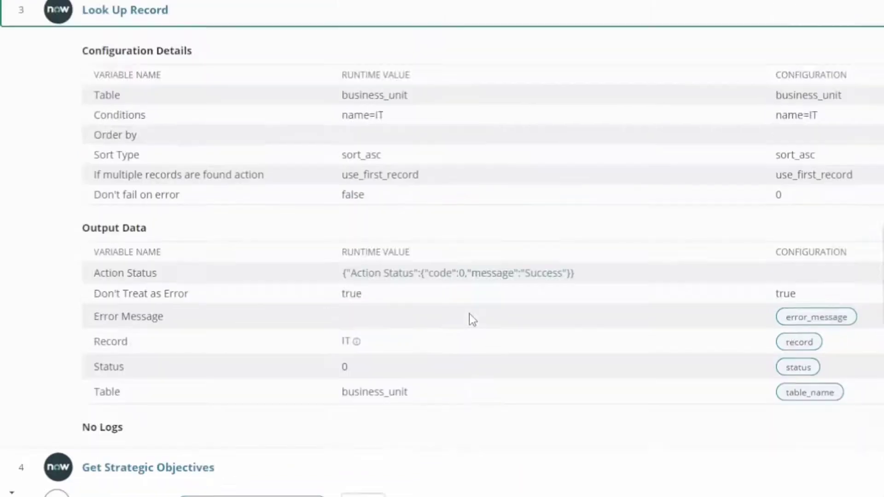
click(349, 90)
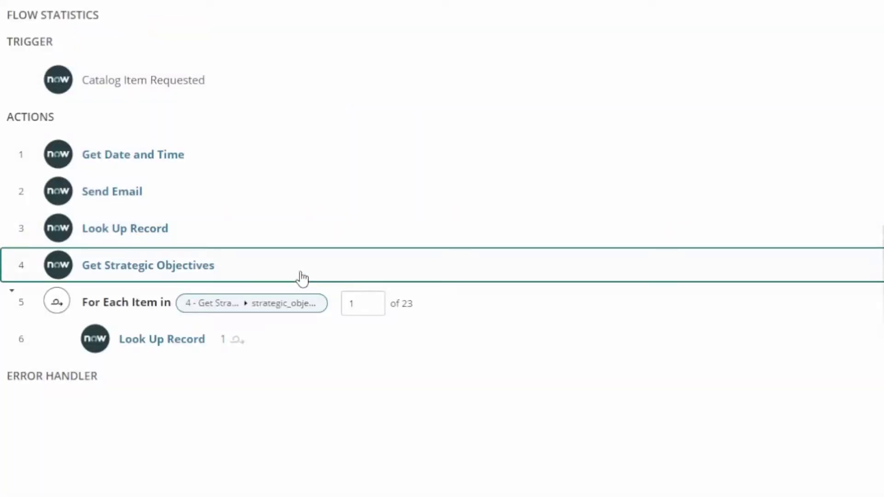
Expand Get Strategic Objectives and view its full array of strategic objective IDs.
click(302, 277)
scroll(559, 110, down, 4)
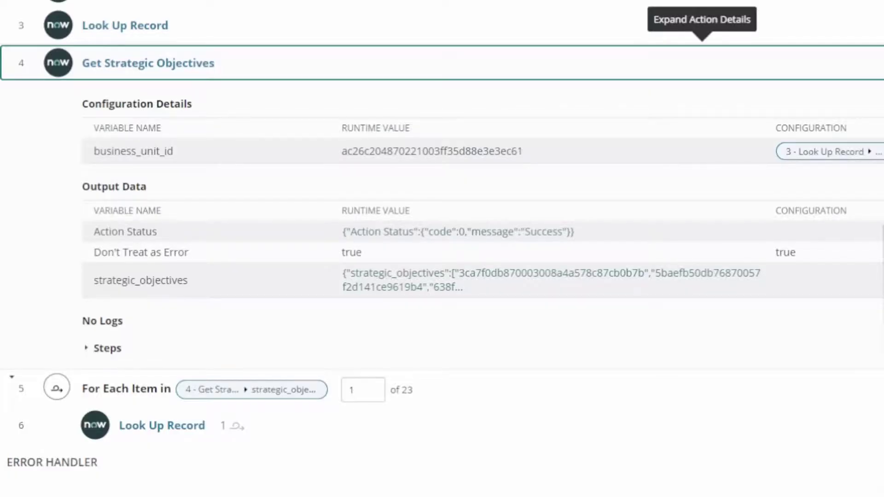
click(506, 277)
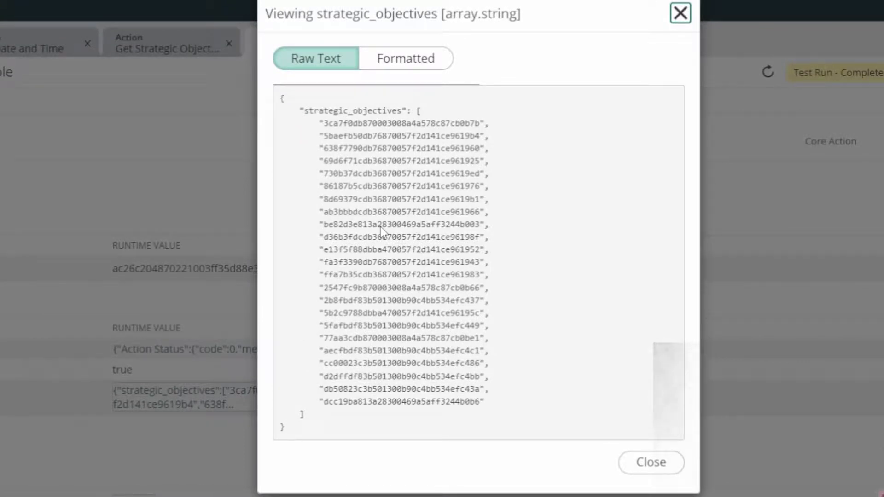
click(645, 463)
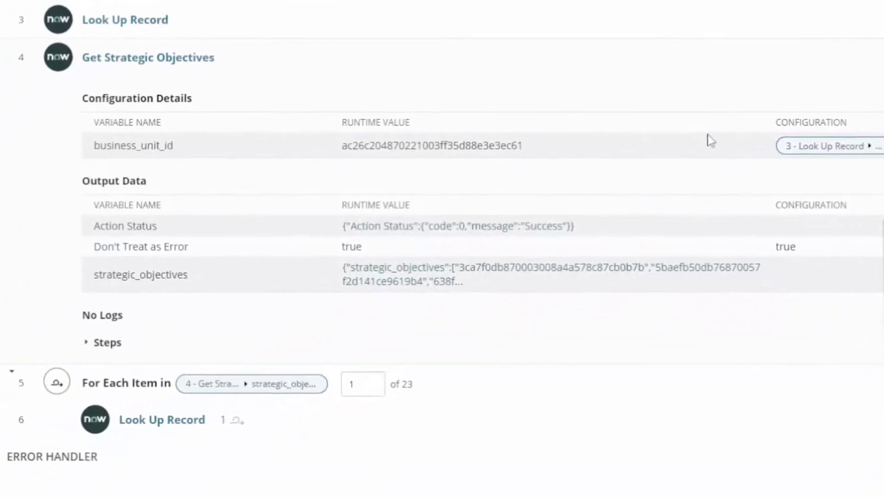
click(695, 60)
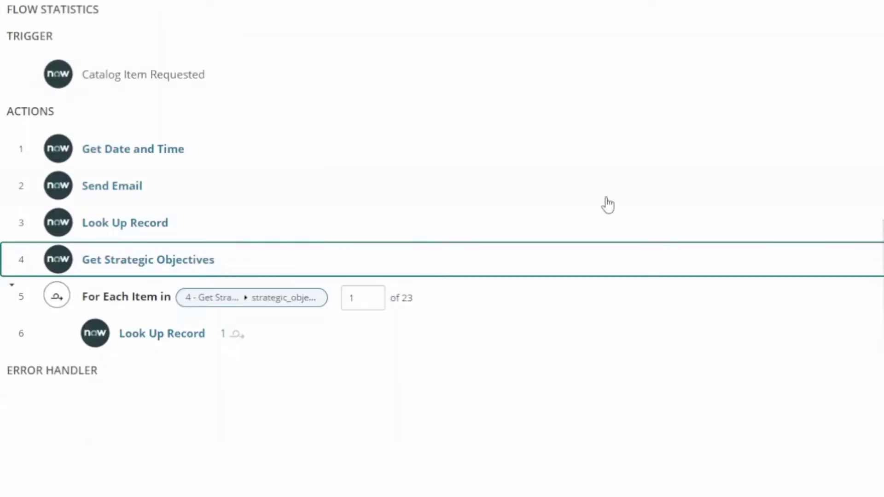
Expand the For Each loop and its Look Up Record, stepping to iteration 7 of 23.
click(543, 308)
scroll(537, 367, down, 1)
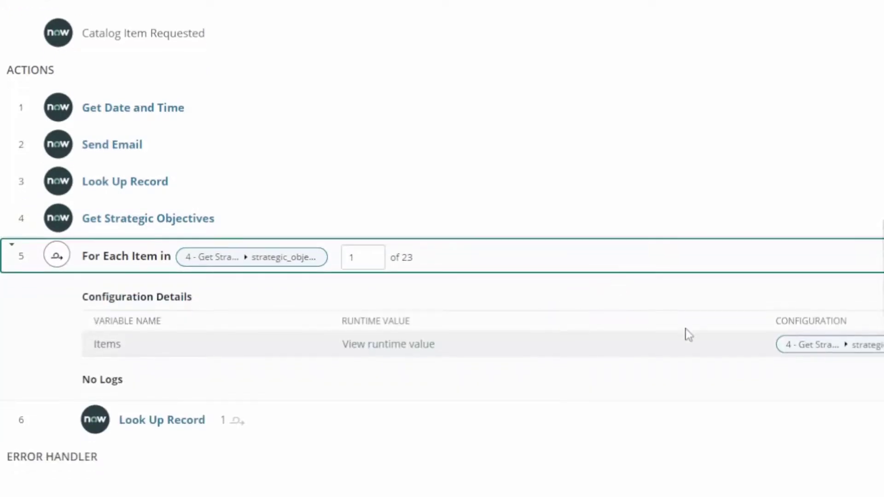
click(479, 422)
scroll(628, 244, down, 5)
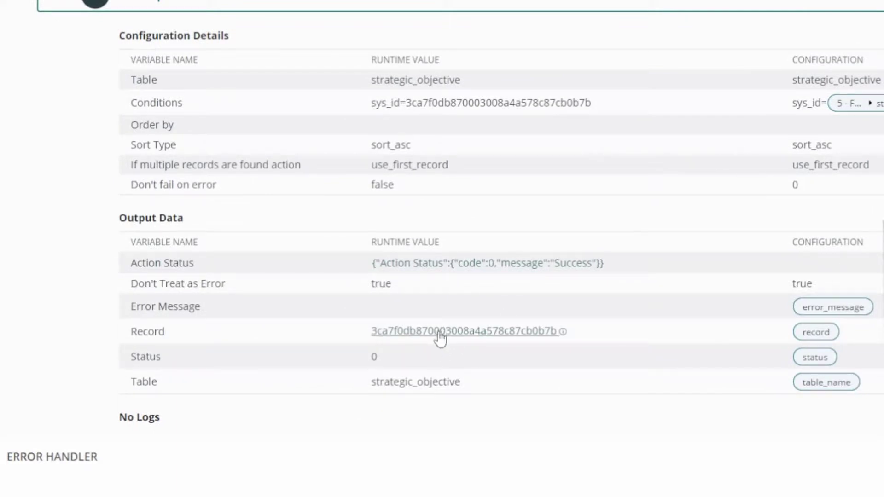
scroll(510, 346, up, 5)
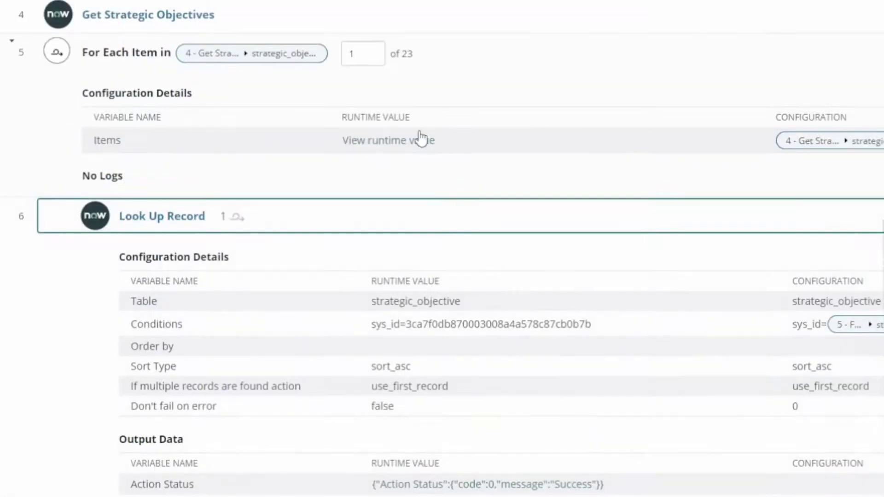
click(373, 50)
click(373, 50)
click(373, 50)
click(373, 50)
scroll(374, 156, down, 2)
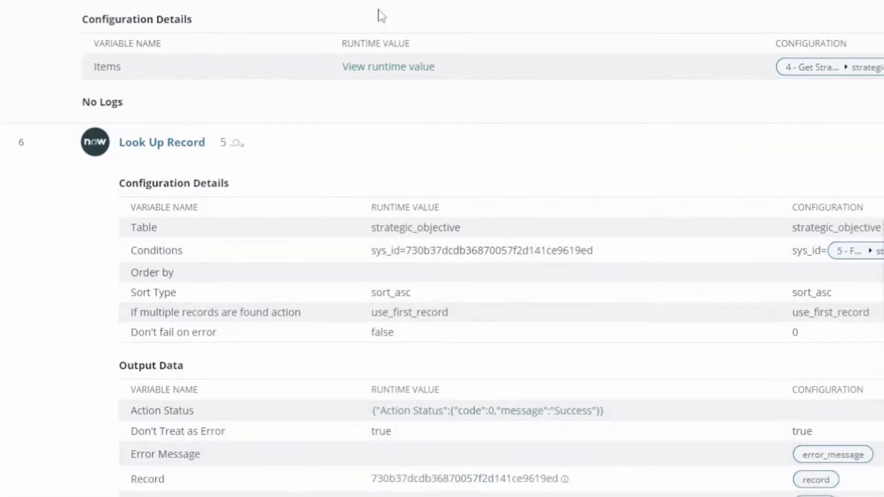
scroll(377, 28, up, 2)
Advance two loop iterations, then return to the Scripting Example flow editor and cancel the Test Flow dialog.
click(373, 52)
click(373, 52)
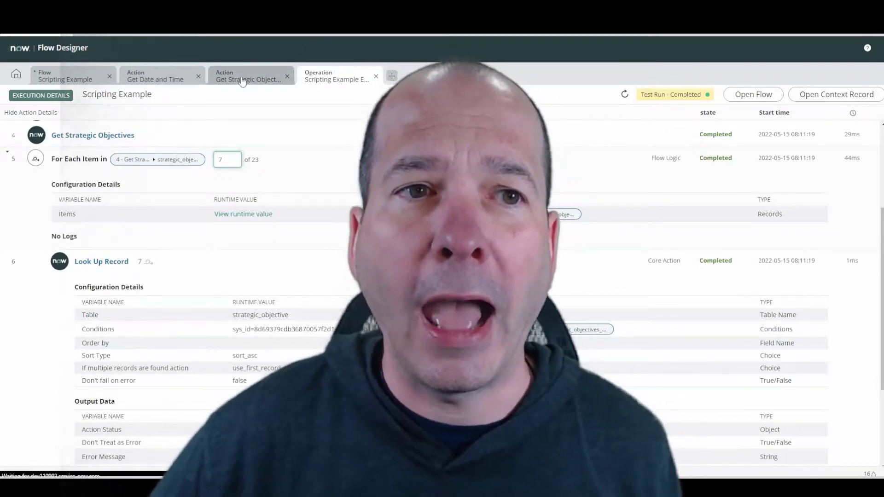
click(242, 81)
click(156, 78)
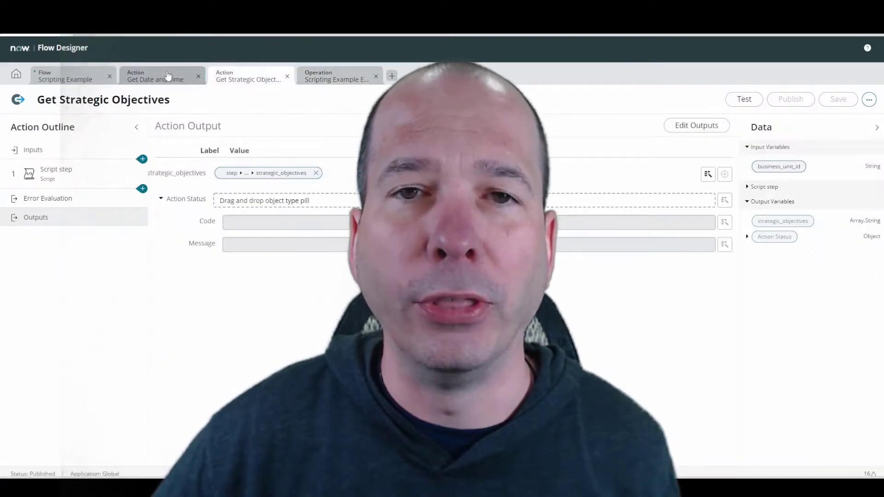
click(58, 81)
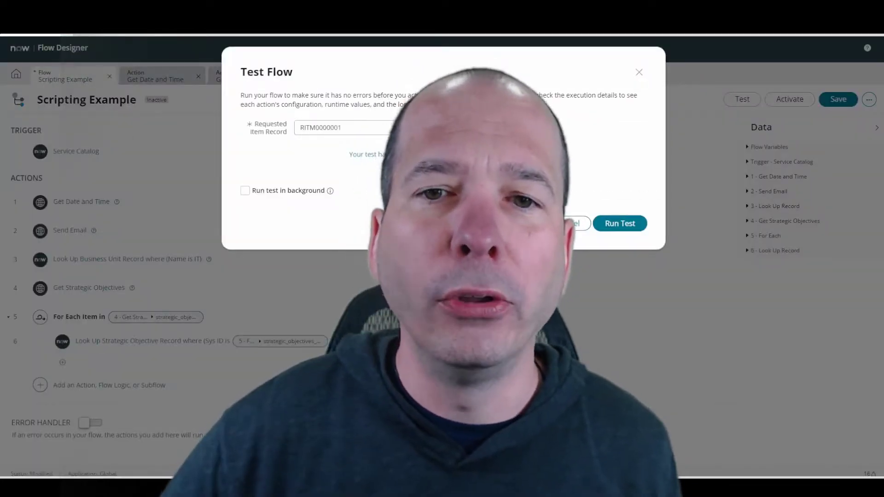
click(591, 227)
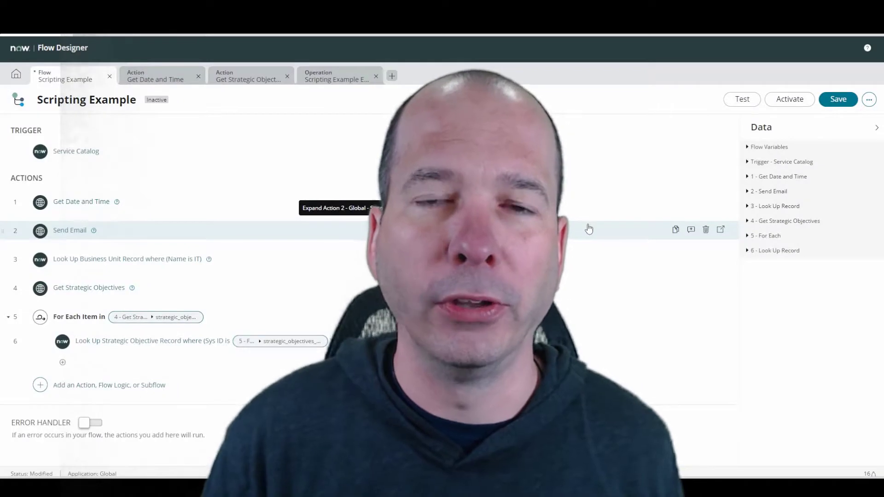